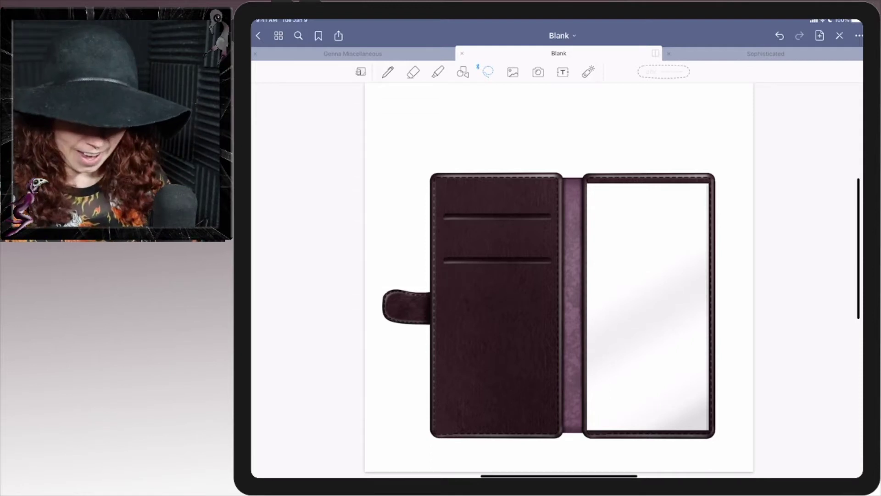
scroll(559, 304, up, 2)
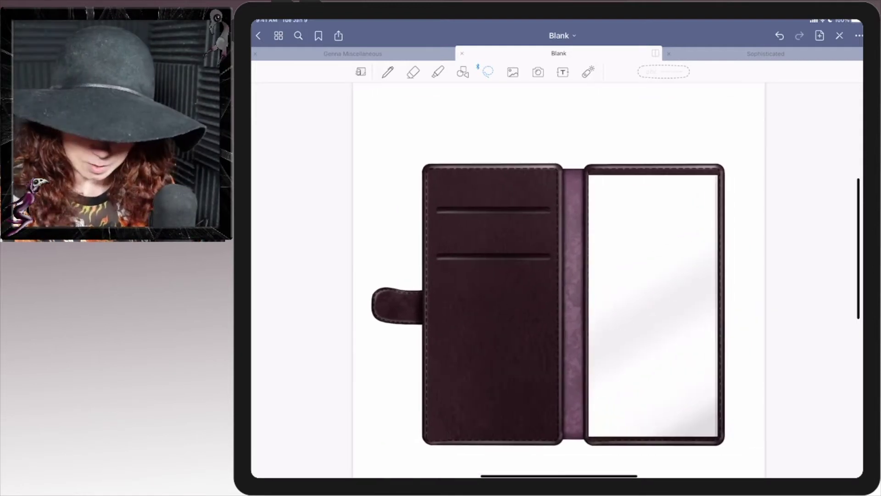
Select and copy the SATURDAY label from the Sophisticated sticker sheet.
click(766, 53)
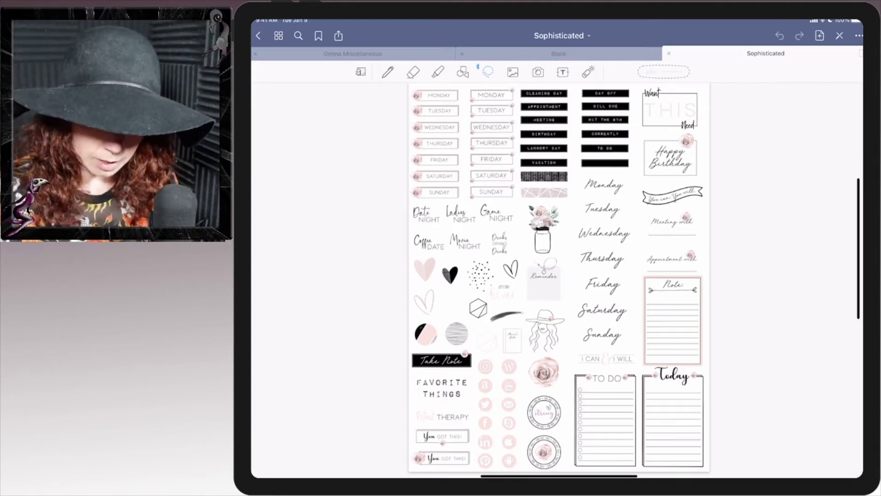
click(559, 54)
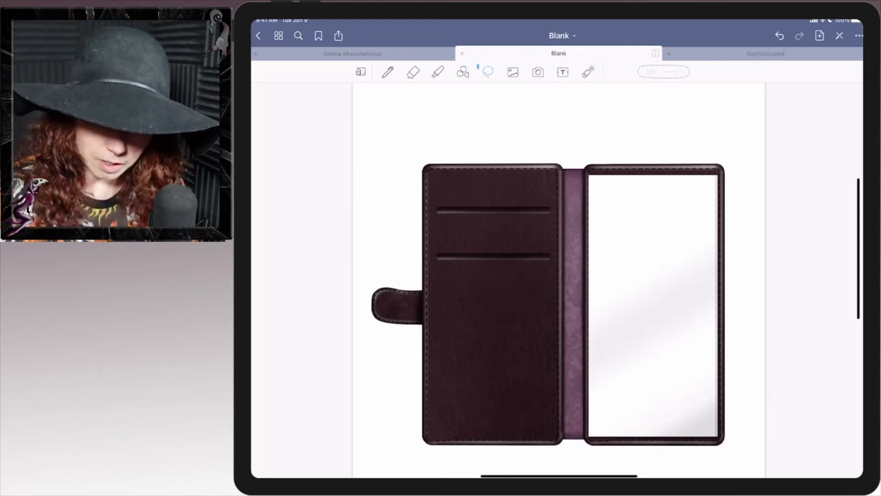
click(766, 53)
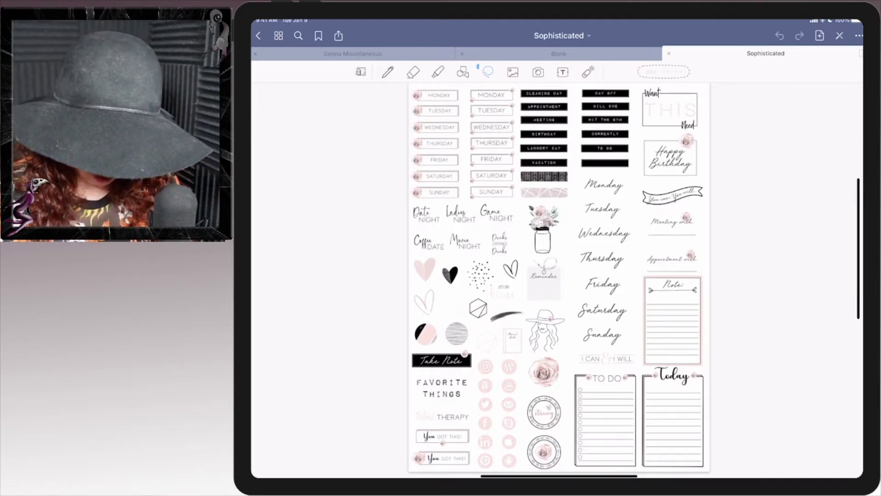
drag(621, 276, 483, 275)
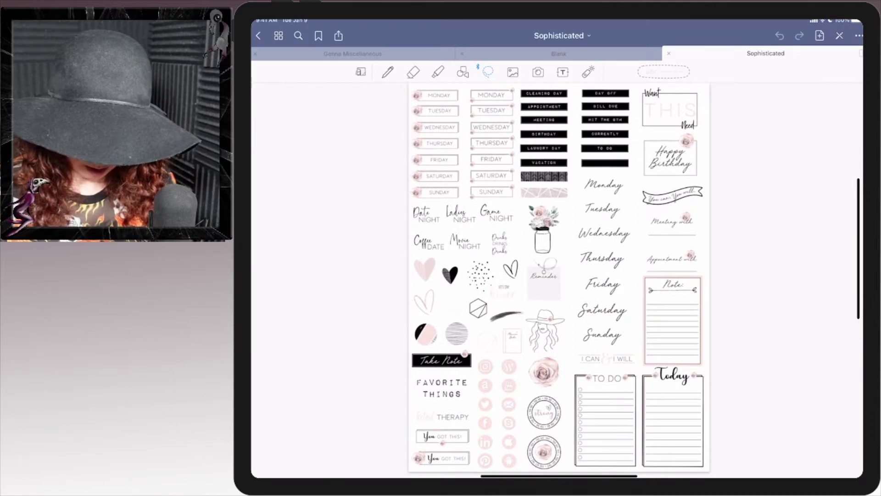
drag(620, 276, 592, 275)
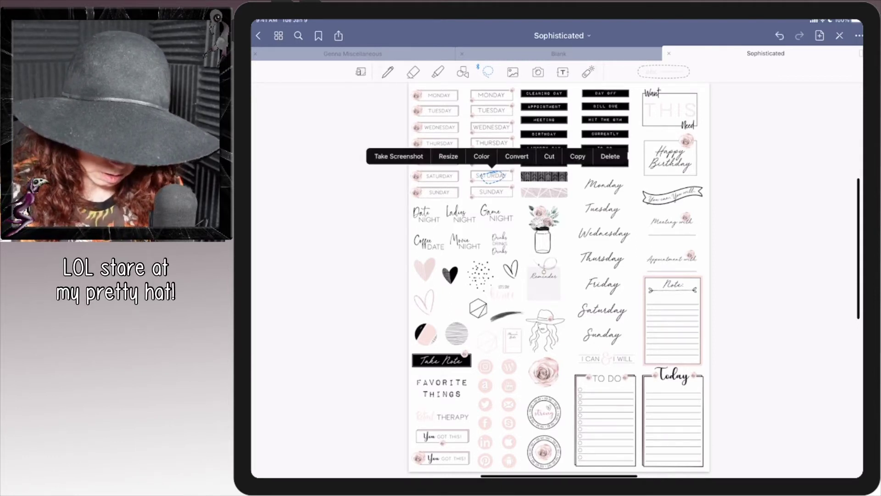
click(558, 53)
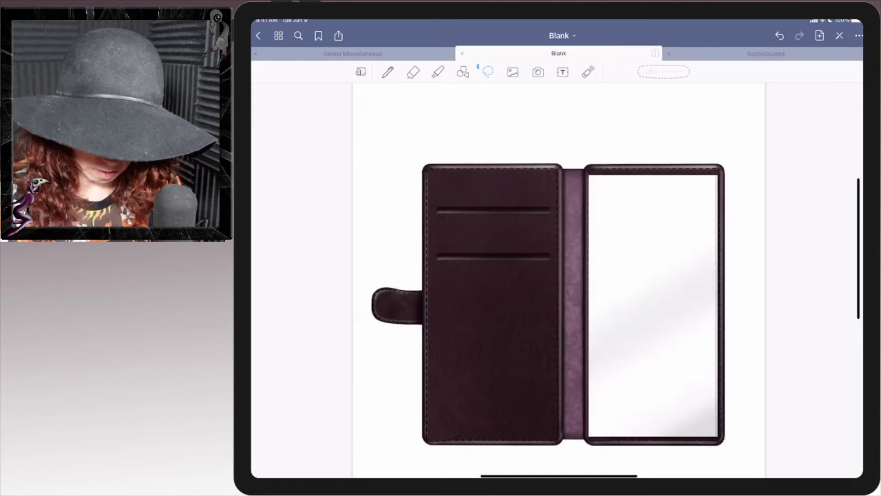
Paste the SATURDAY label and enlarge it across the top of the right page.
click(629, 178)
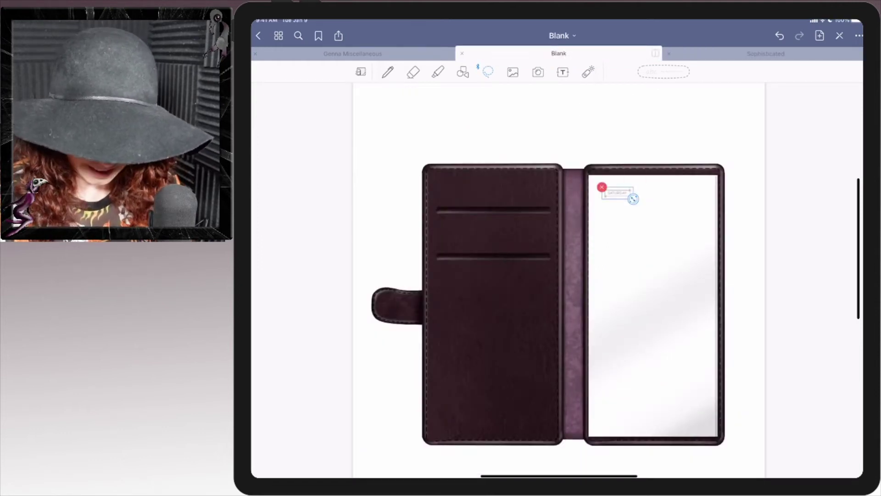
drag(633, 199, 705, 217)
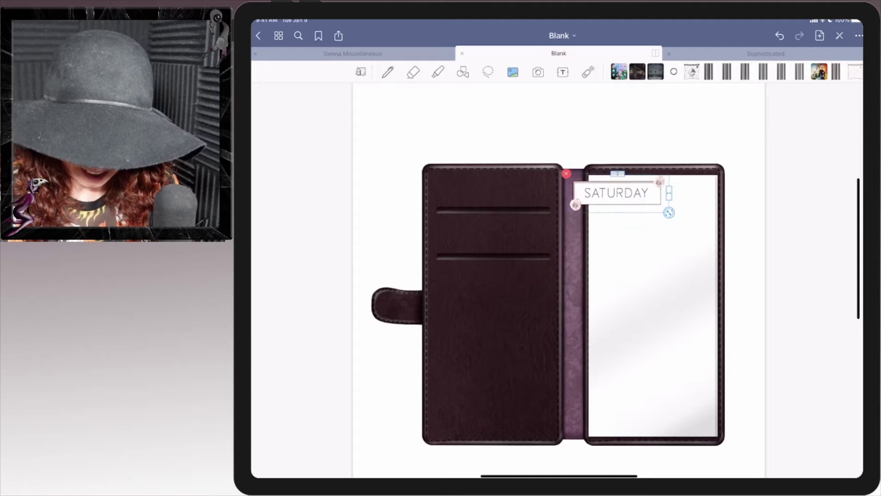
drag(653, 197, 655, 197)
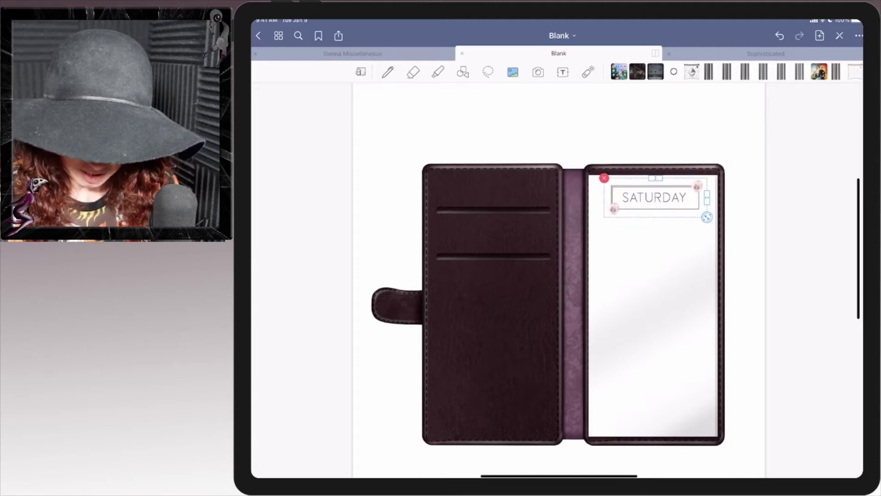
key(Escape)
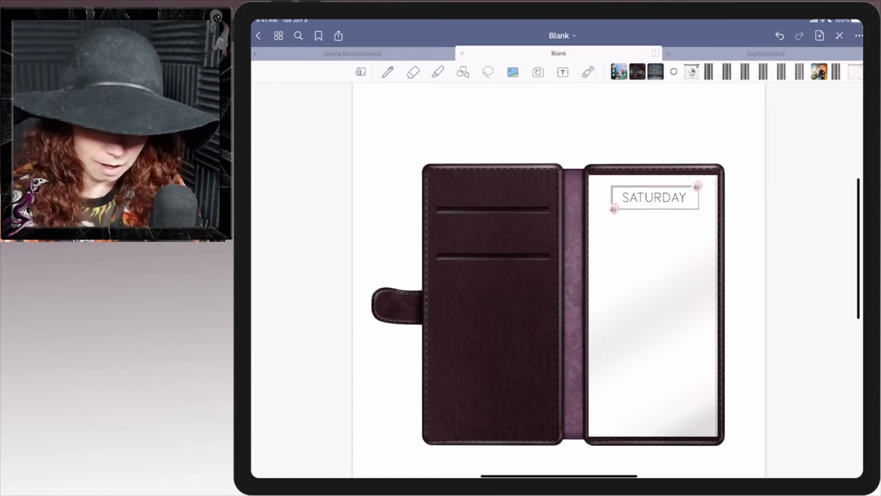
Lasso and copy the lined Note card from the Sophisticated sheet.
click(766, 54)
click(488, 72)
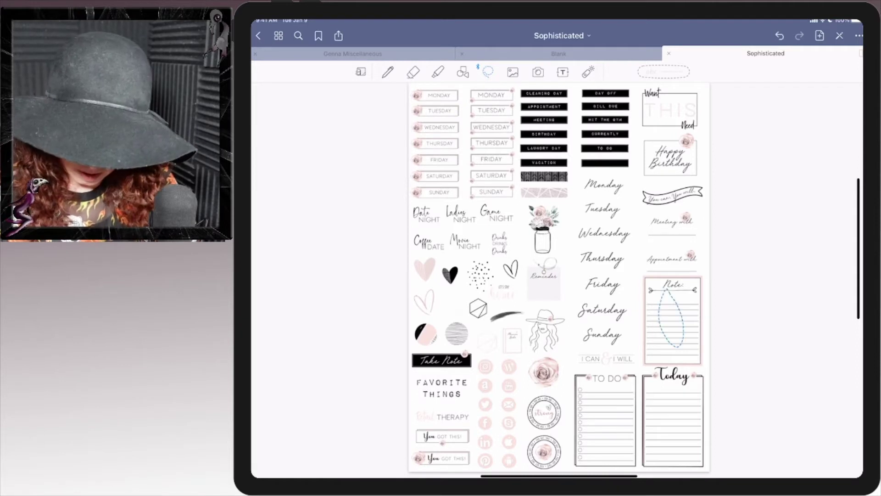
click(672, 320)
click(757, 276)
click(558, 53)
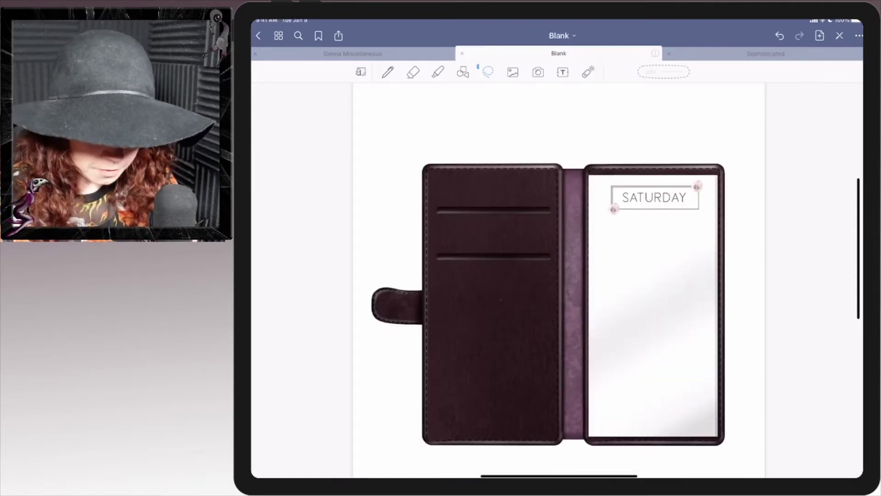
Paste the Note card on the left page, enlarge it and drop it into the lower pocket.
click(501, 303)
click(512, 283)
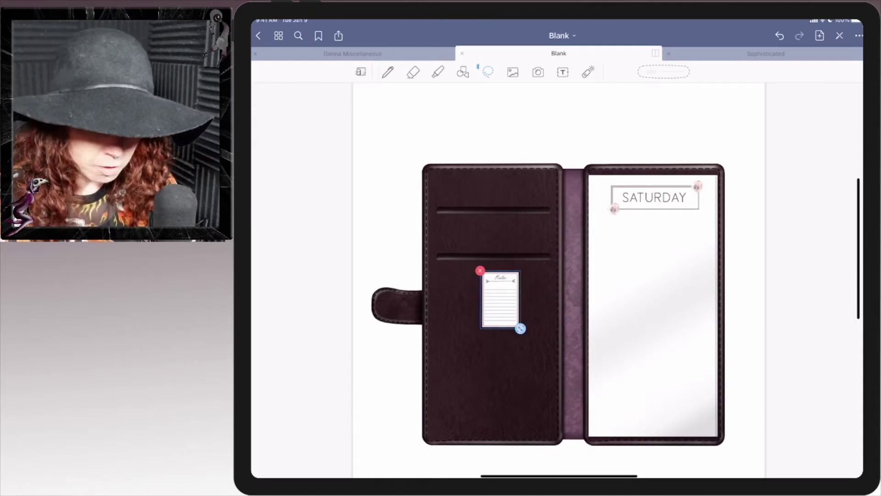
click(513, 71)
click(501, 300)
drag(521, 329, 549, 370)
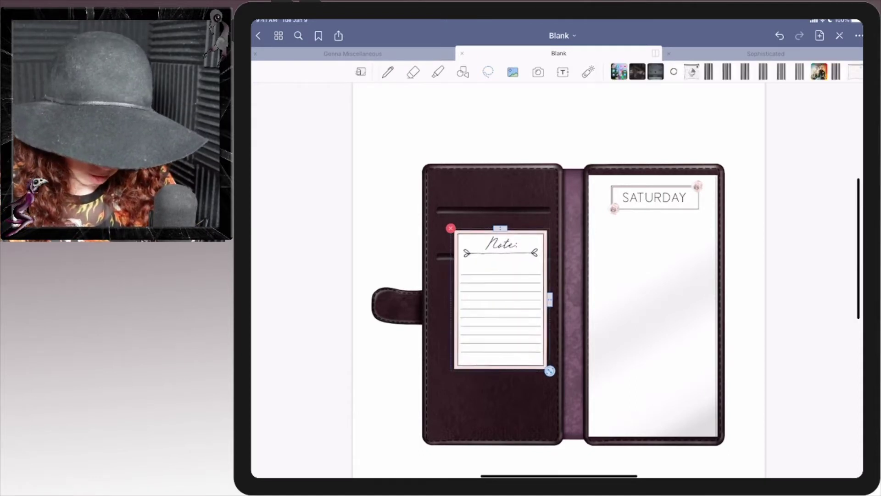
drag(501, 300, 495, 329)
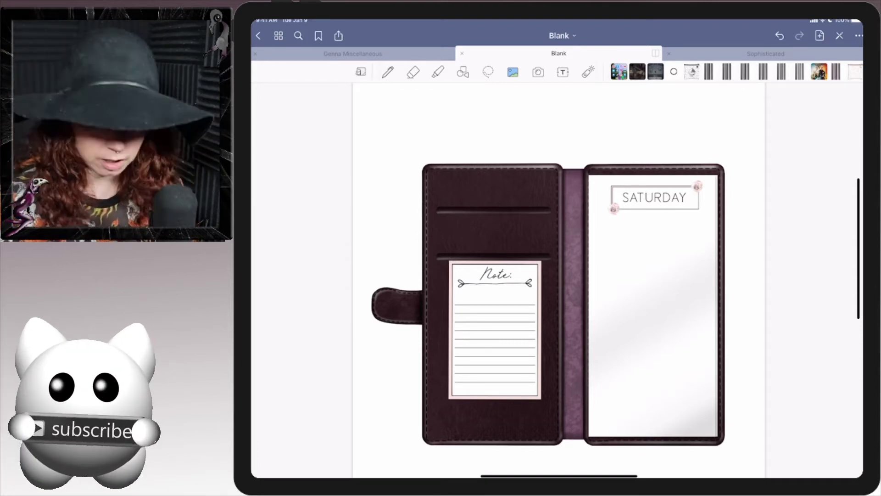
Copy the Retail THERAPY sticker, enlarge it and place it low on the right page.
click(765, 53)
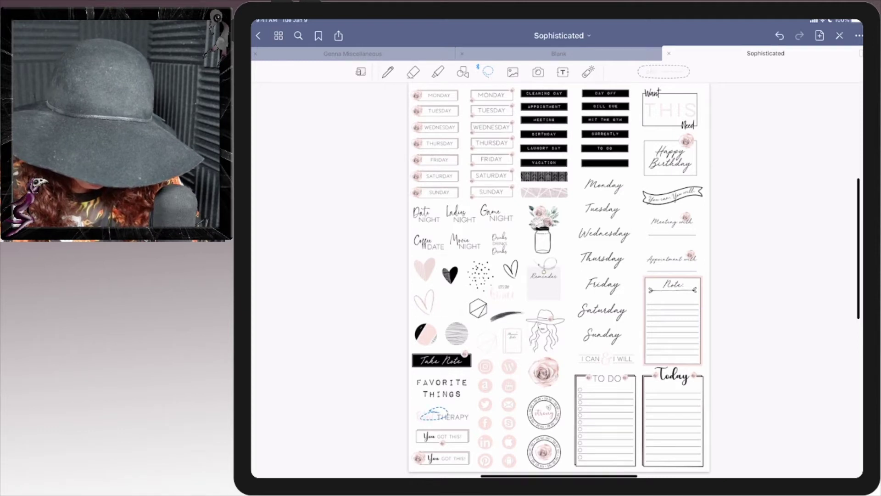
click(437, 414)
click(520, 392)
click(558, 54)
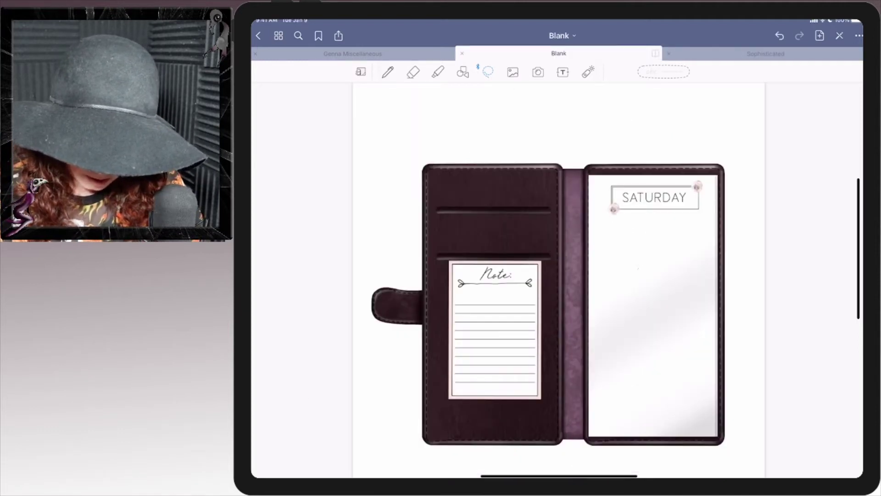
click(640, 269)
click(649, 252)
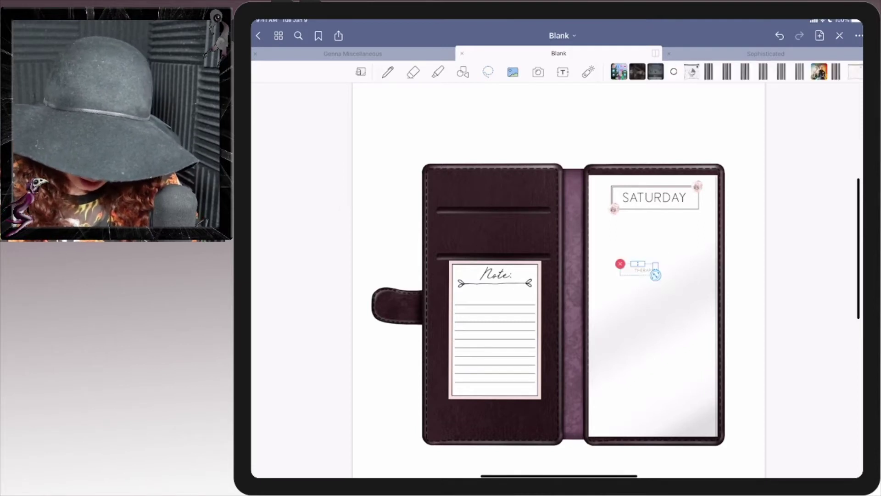
drag(655, 275, 691, 287)
drag(638, 270, 655, 353)
click(654, 276)
Copy the geometric marble strip, widen it and tuck it just above the Note card.
click(766, 54)
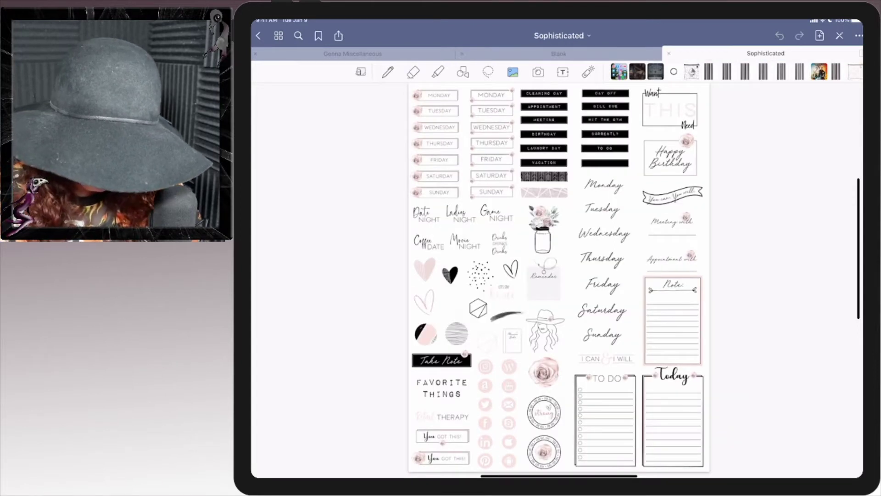
drag(533, 188, 536, 196)
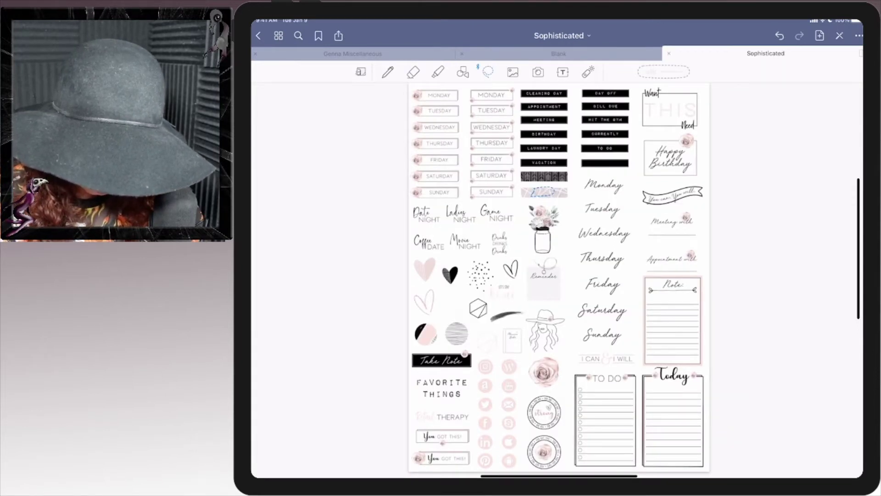
click(544, 191)
click(628, 172)
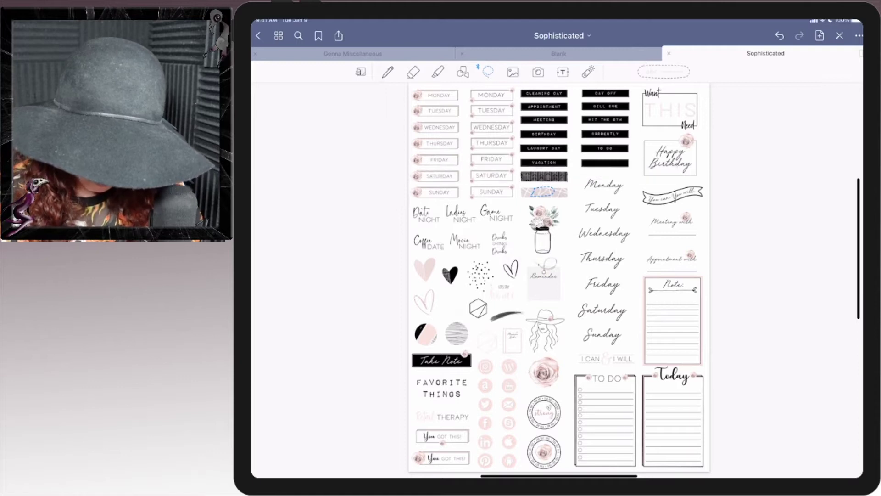
click(558, 53)
click(657, 324)
click(667, 309)
mouse_move(673, 327)
mouse_down()
mouse_move(668, 335)
mouse_move(716, 337)
mouse_move(489, 227)
mouse_up()
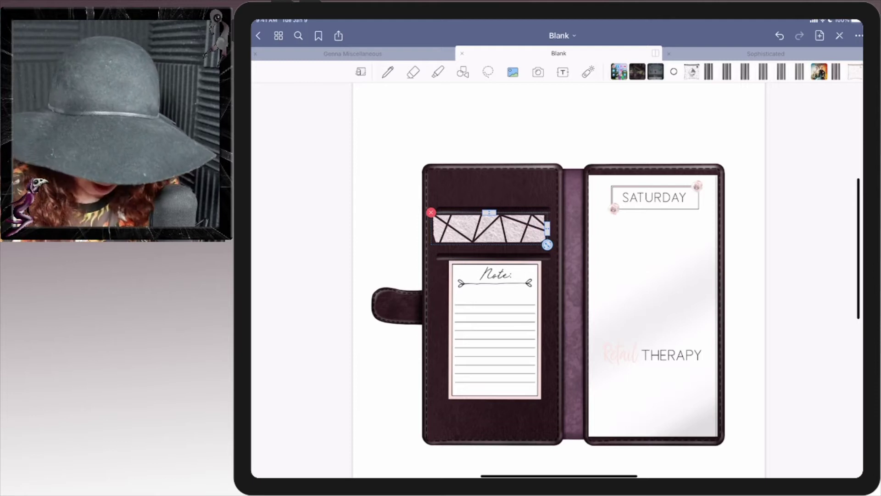
mouse_move(547, 245)
mouse_down()
mouse_move(538, 242)
mouse_move(546, 250)
mouse_up()
mouse_move(492, 231)
mouse_down()
mouse_move(492, 189)
mouse_move(489, 246)
mouse_up()
key(Escape)
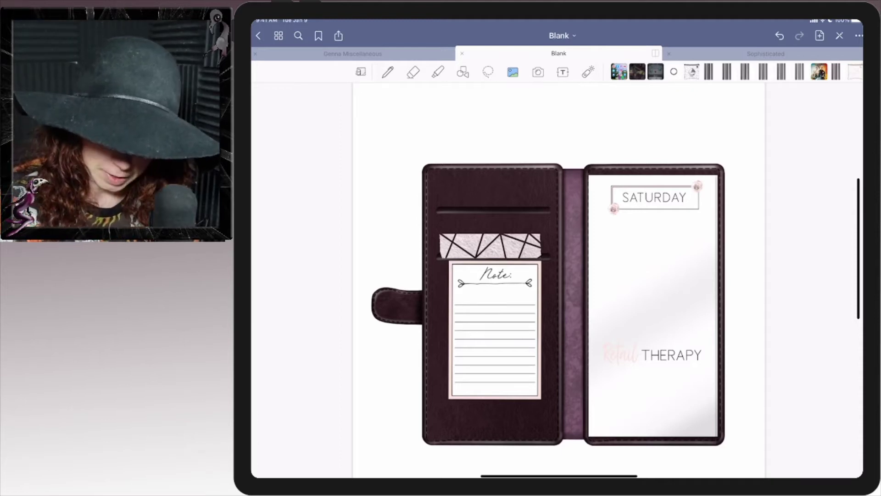
Lasso and copy the LET'S STAY home sticker from the Sophisticated sheet.
click(766, 53)
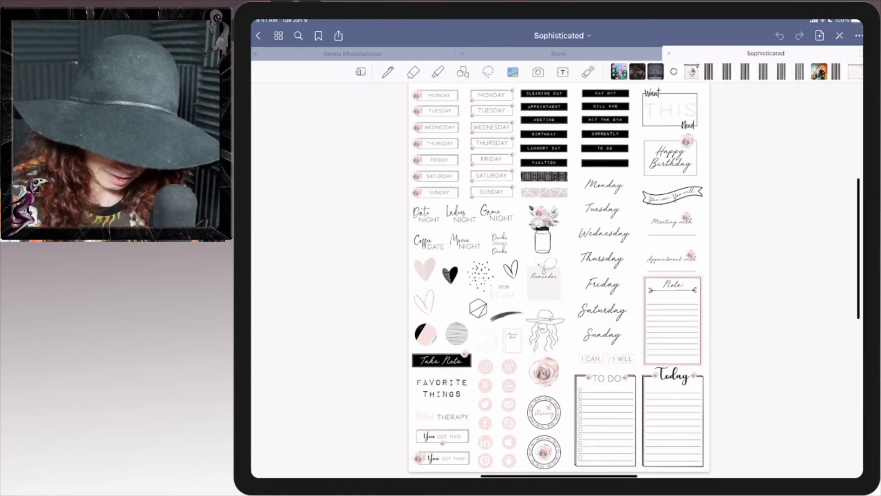
click(488, 72)
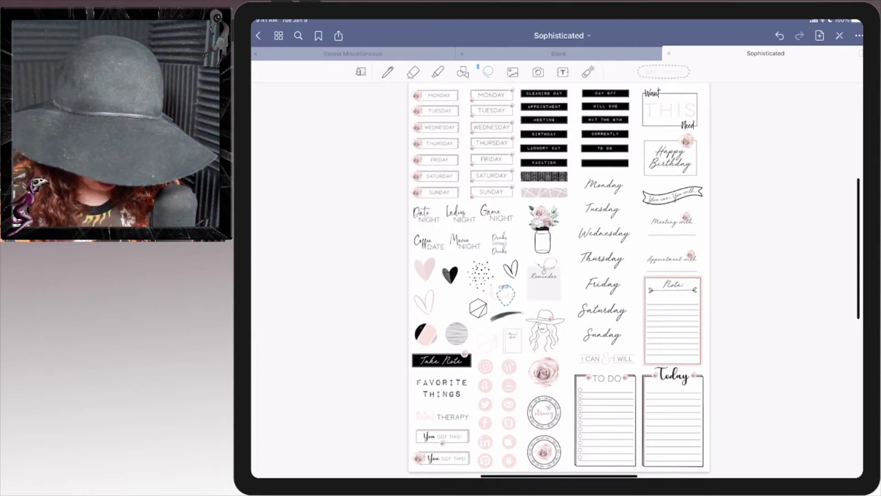
click(505, 296)
click(582, 270)
Paste LET'S STAY home tilted and shrunk, then switch to Genna Miscellaneous.
click(559, 54)
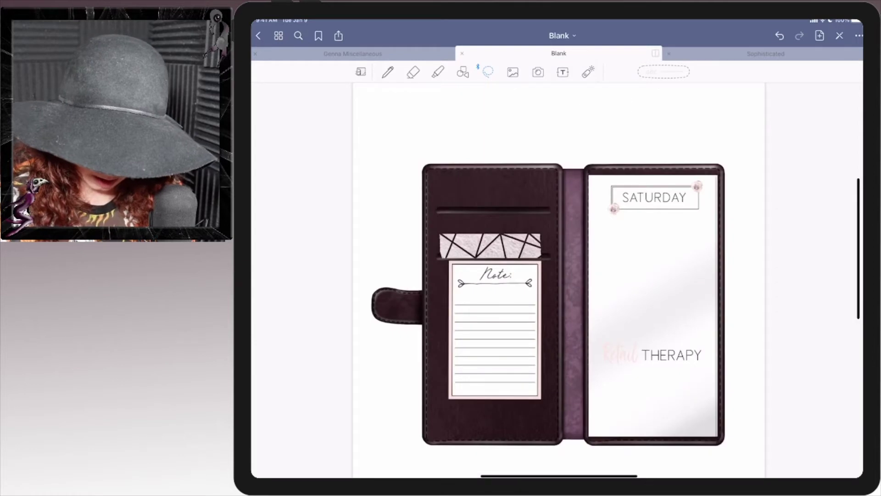
click(633, 252)
click(634, 233)
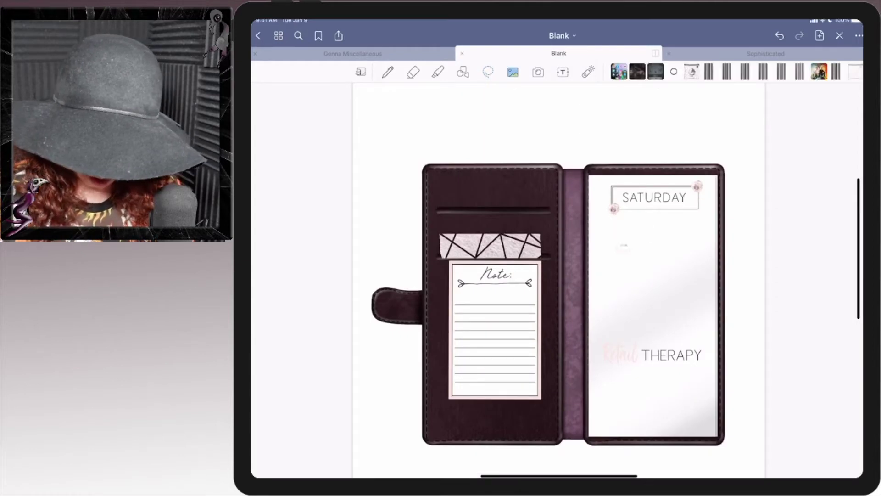
mouse_move(679, 280)
mouse_down()
mouse_move(665, 260)
mouse_move(481, 197)
mouse_move(472, 203)
mouse_move(490, 300)
mouse_move(425, 141)
mouse_move(406, 138)
mouse_move(405, 121)
mouse_move(412, 127)
mouse_up()
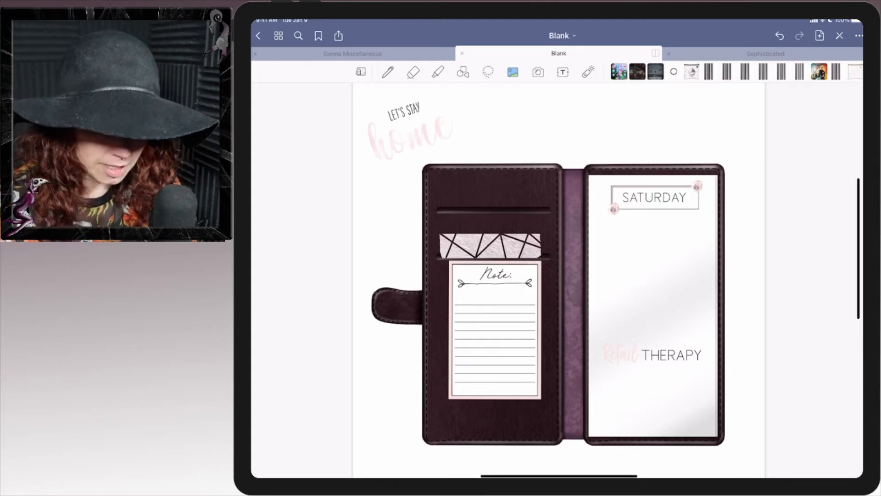
click(352, 53)
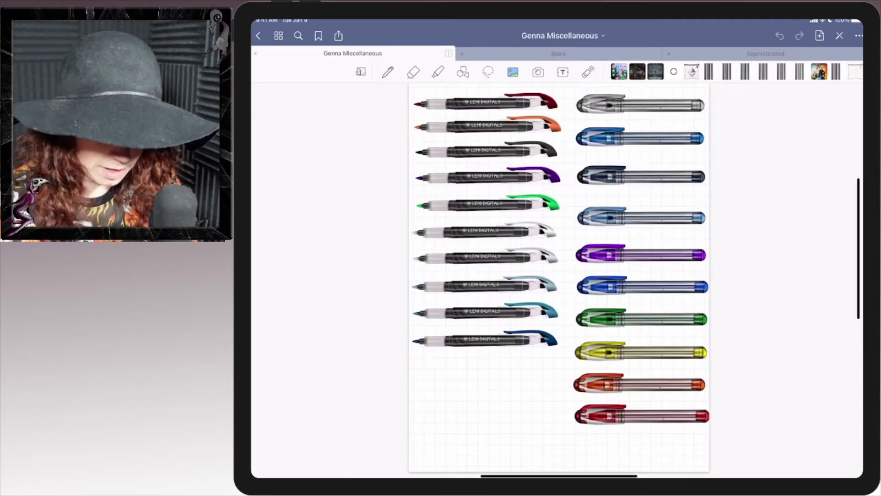
Go to page 20 of Genna Miscellaneous and copy the pink ornate frame.
click(278, 35)
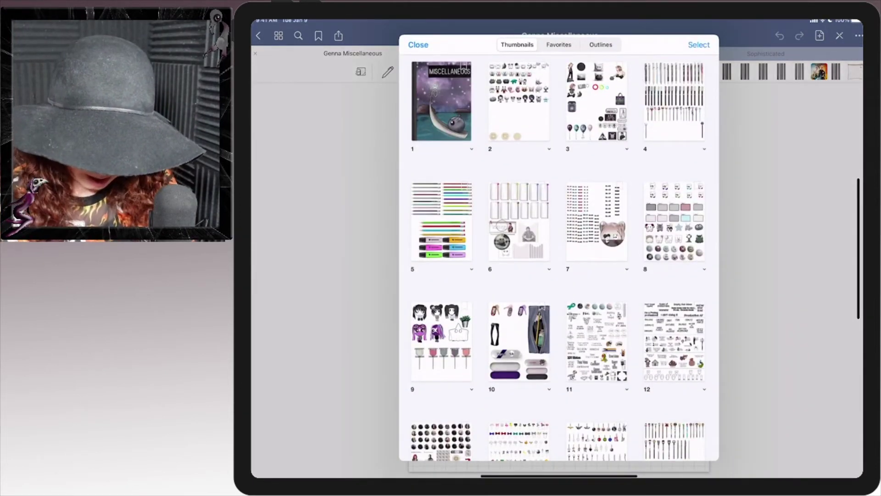
scroll(559, 258, down, 5)
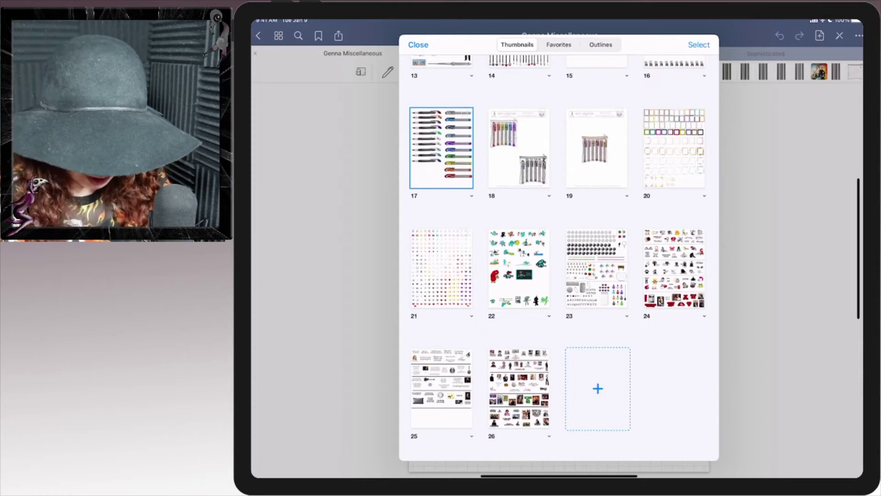
scroll(559, 255, up, 5)
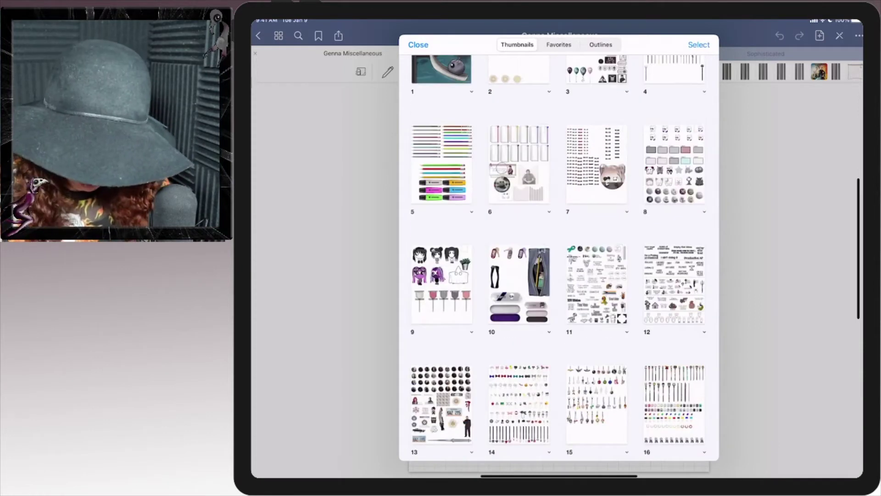
scroll(558, 255, down, 3)
click(674, 268)
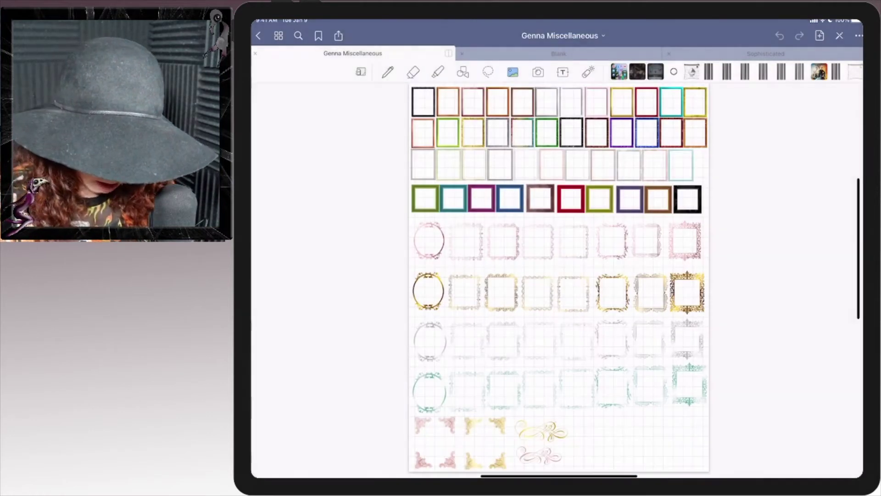
click(488, 72)
click(487, 72)
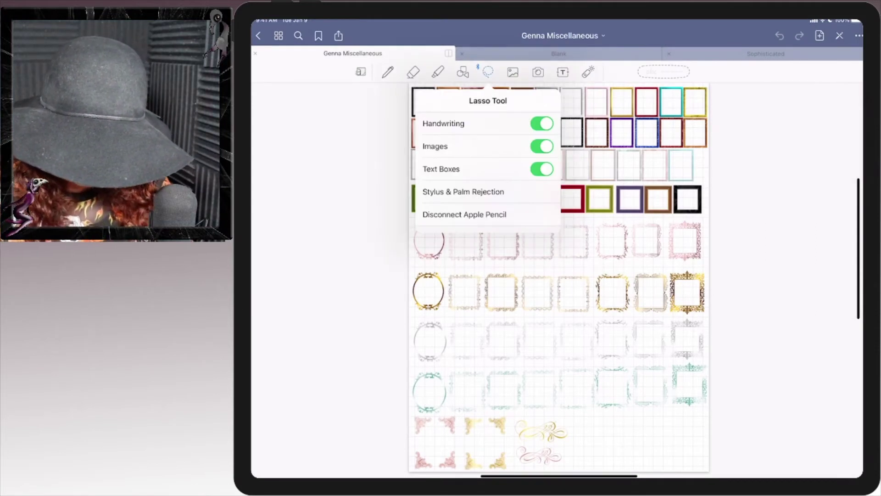
click(488, 72)
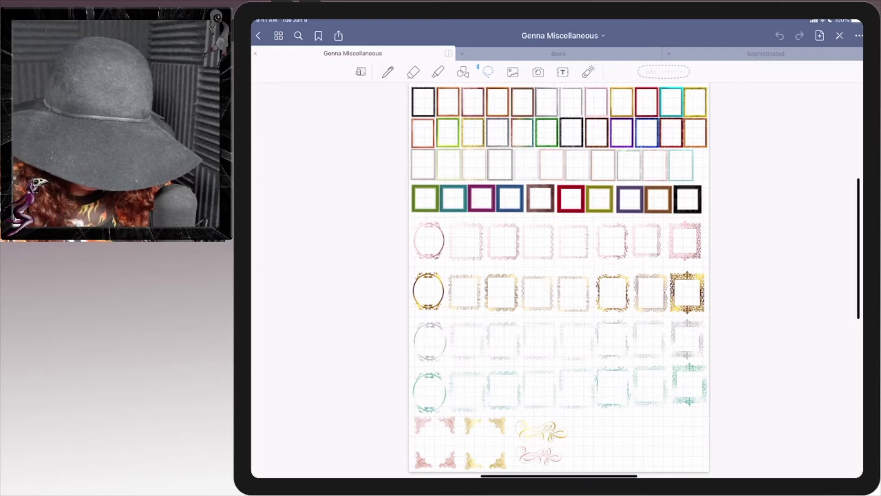
drag(469, 228, 465, 231)
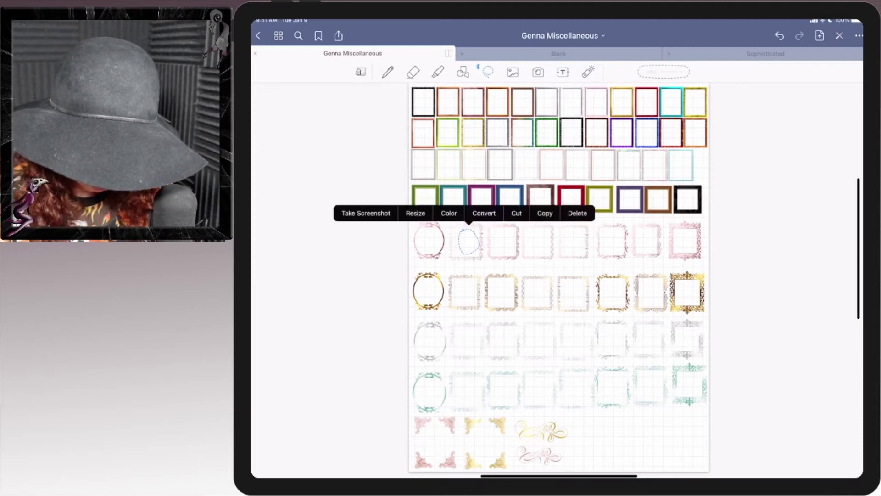
click(544, 213)
Paste the pink frame on the right page, enlarged and upright below SATURDAY.
click(558, 53)
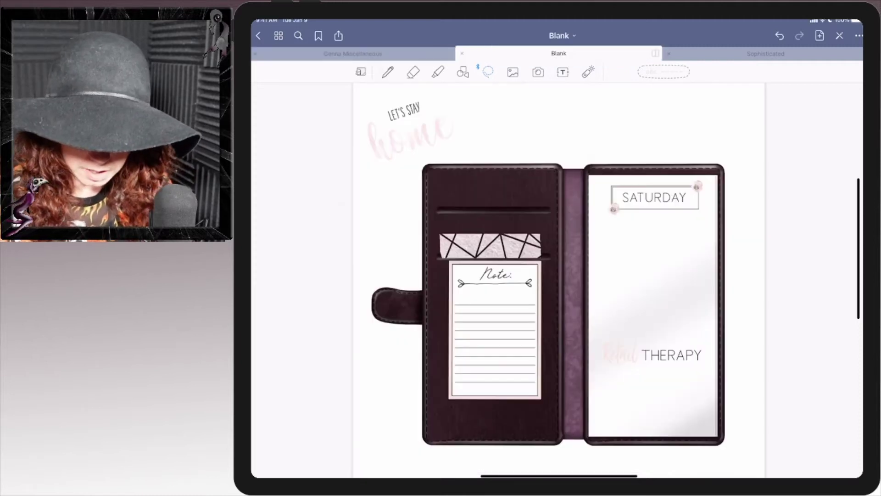
click(649, 259)
click(632, 246)
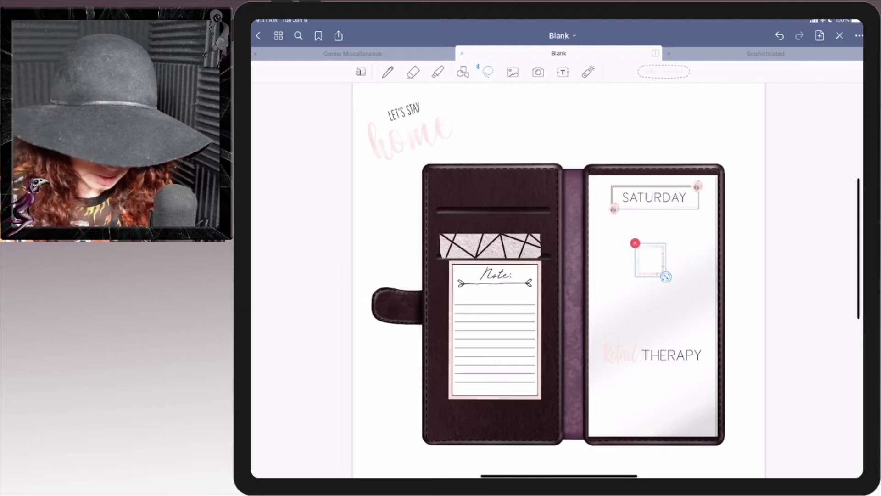
click(513, 71)
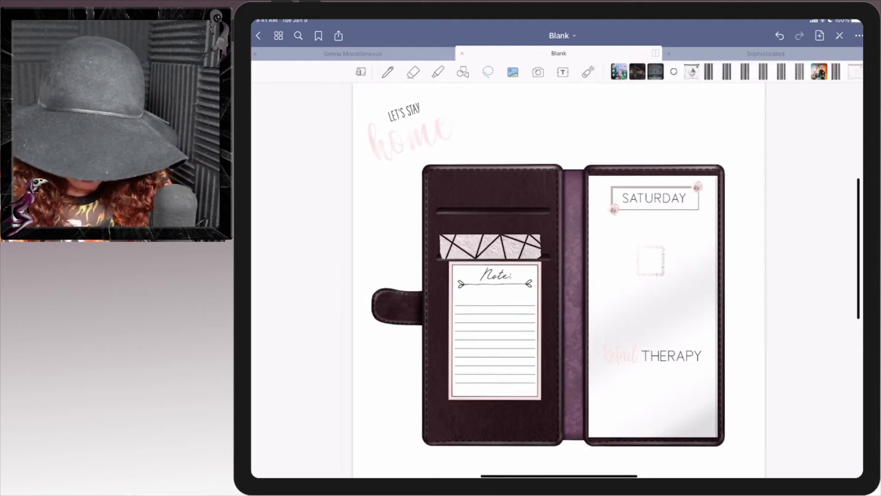
drag(666, 277, 699, 293)
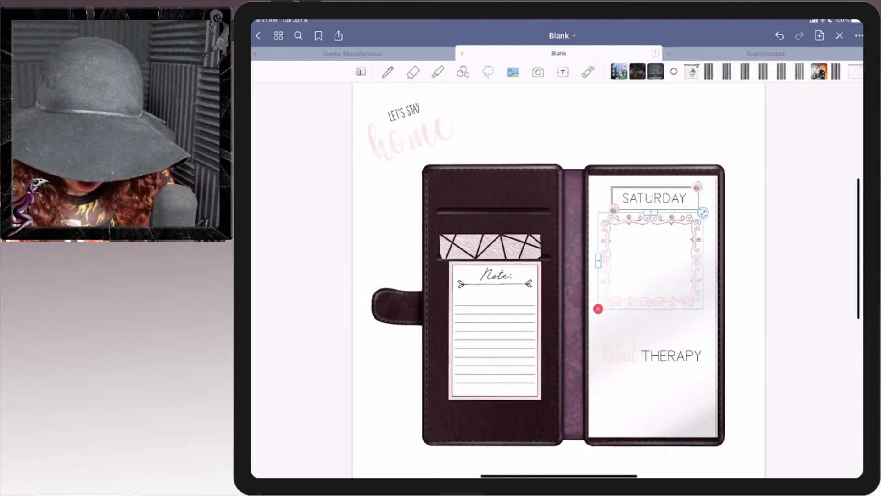
click(638, 72)
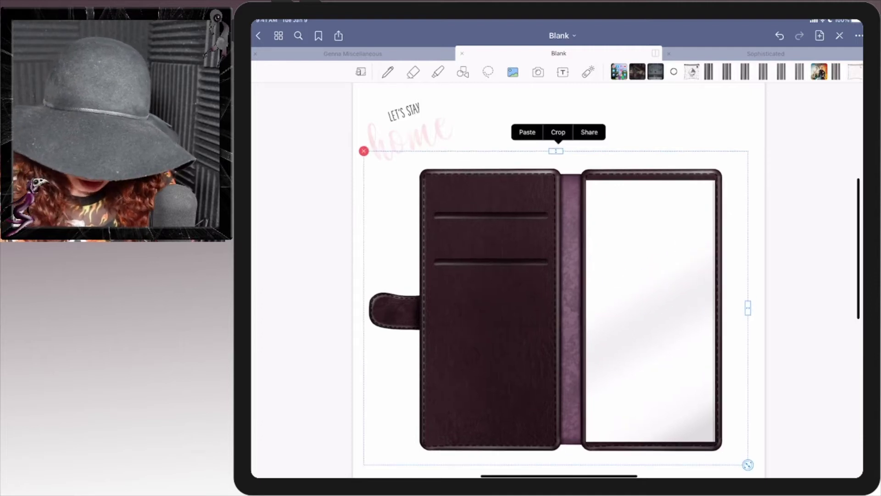
click(780, 35)
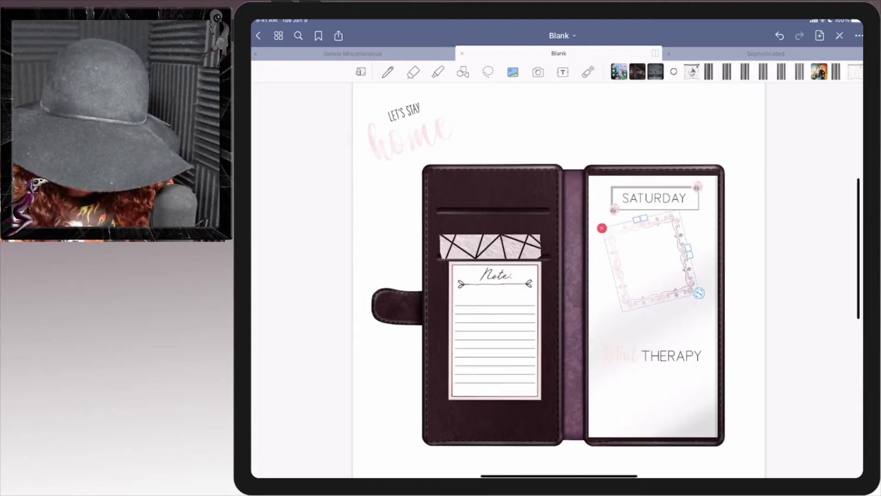
mouse_move(699, 293)
mouse_down()
mouse_move(698, 324)
mouse_move(714, 341)
mouse_up()
click(743, 414)
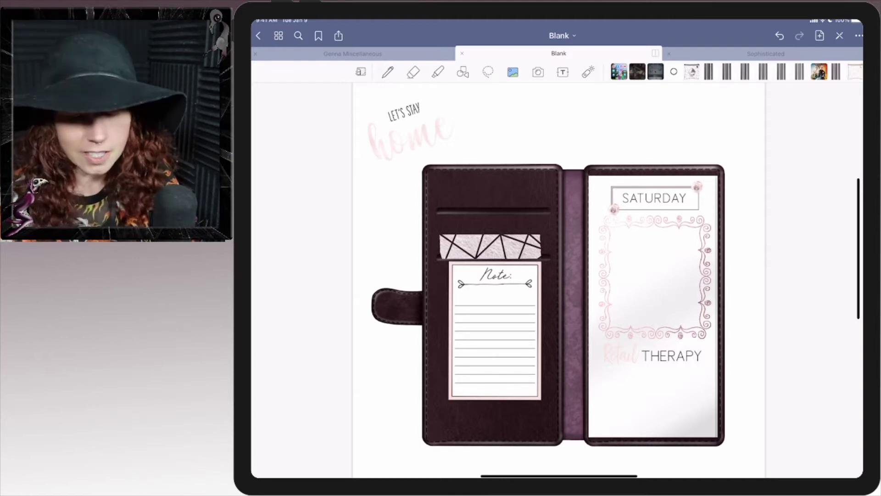
Copy the coffee cup from Genna Miscellaneous page 13 and paste it top right on the wallet.
click(353, 54)
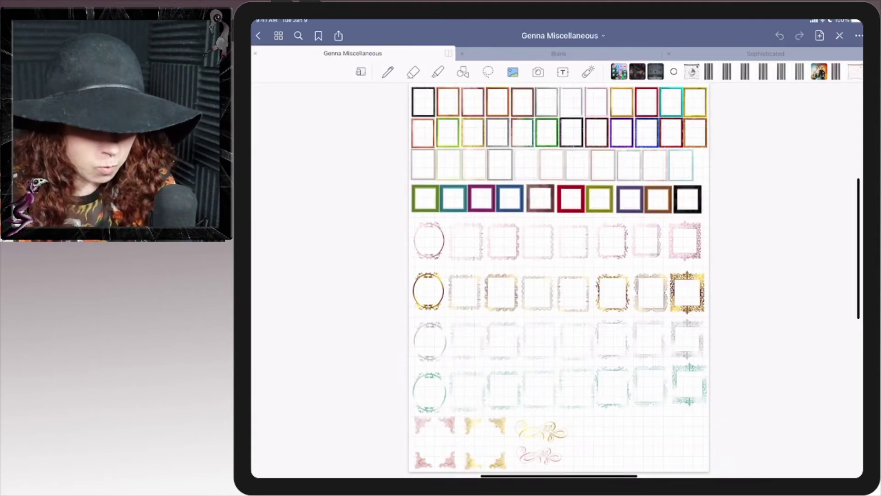
click(278, 35)
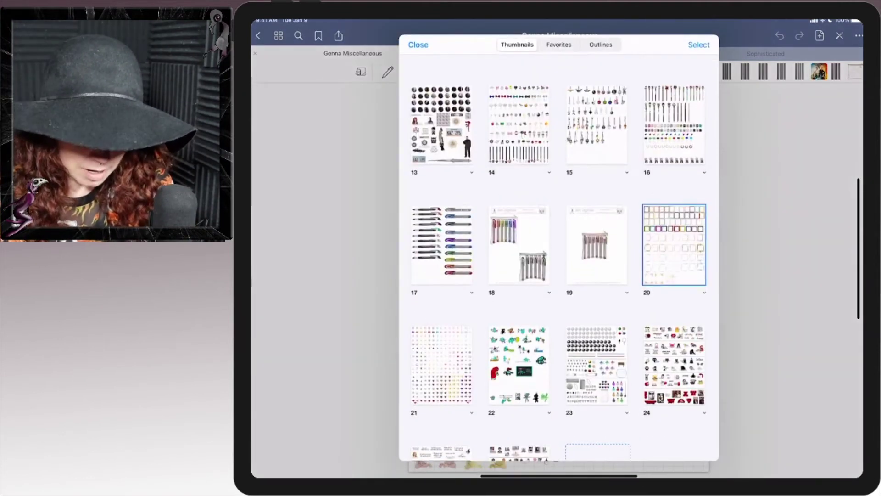
scroll(560, 258, up, 5)
click(441, 282)
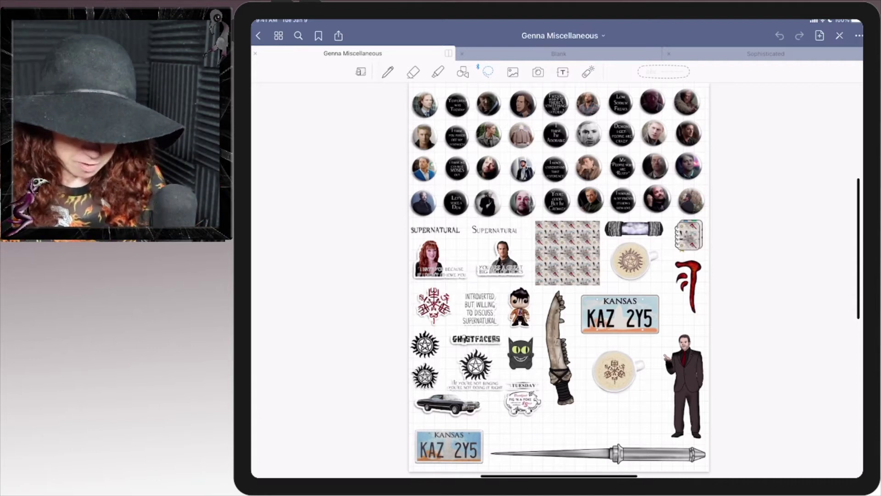
click(618, 372)
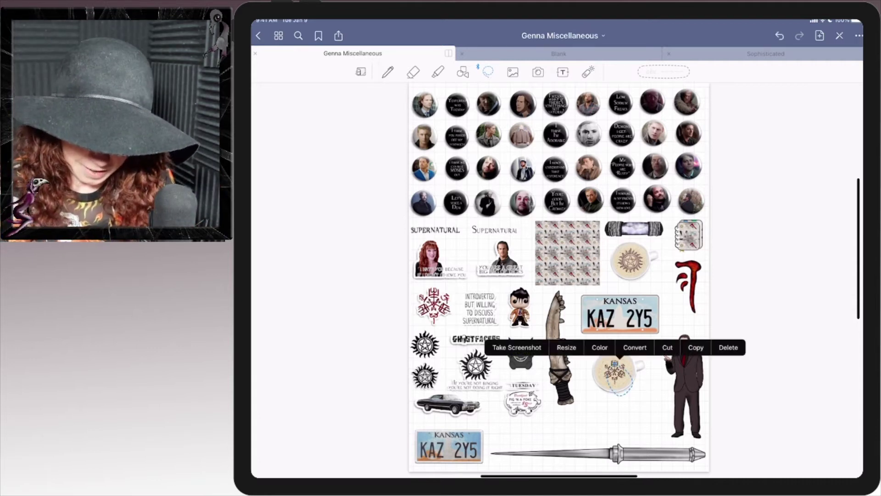
click(617, 372)
click(558, 53)
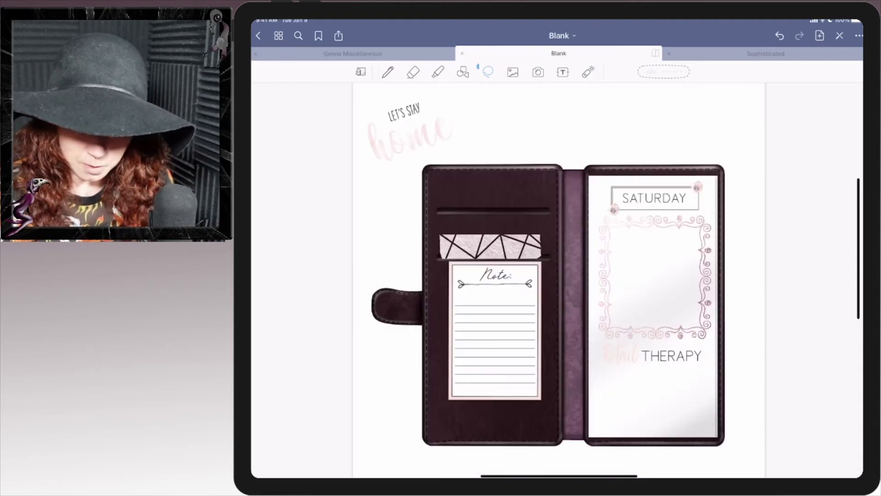
click(690, 123)
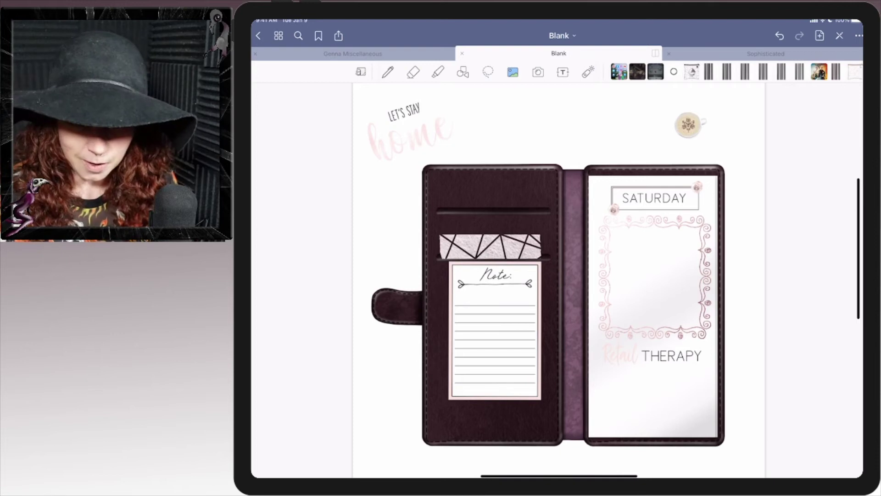
Enlarge the coffee cup and put a shrunken black-haired chibi in the right page's lower corner.
drag(679, 135, 615, 188)
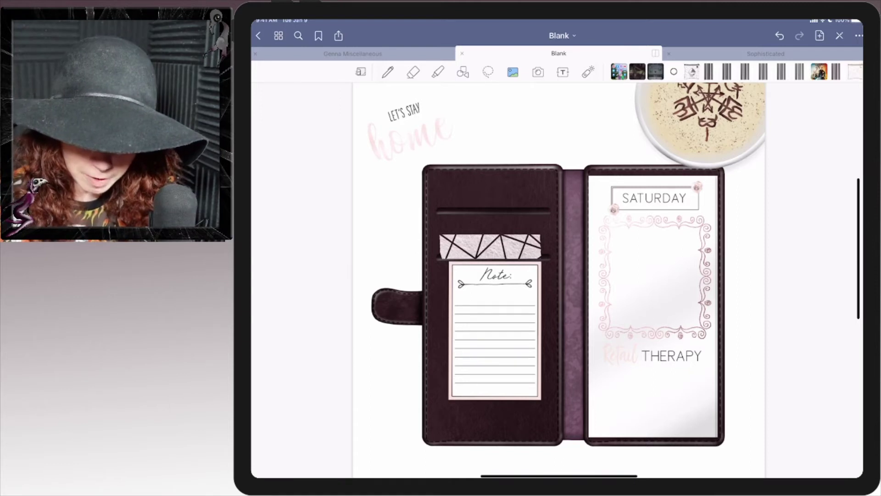
scroll(735, 72, right, 5)
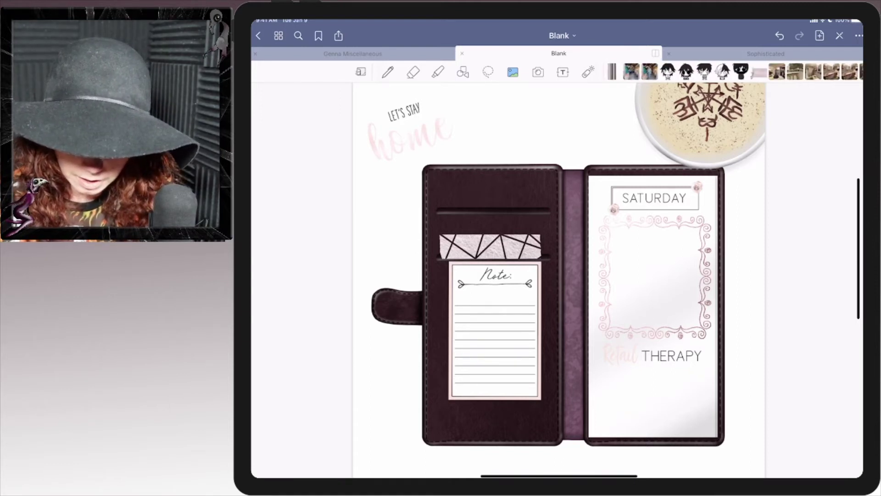
scroll(736, 72, left, 2)
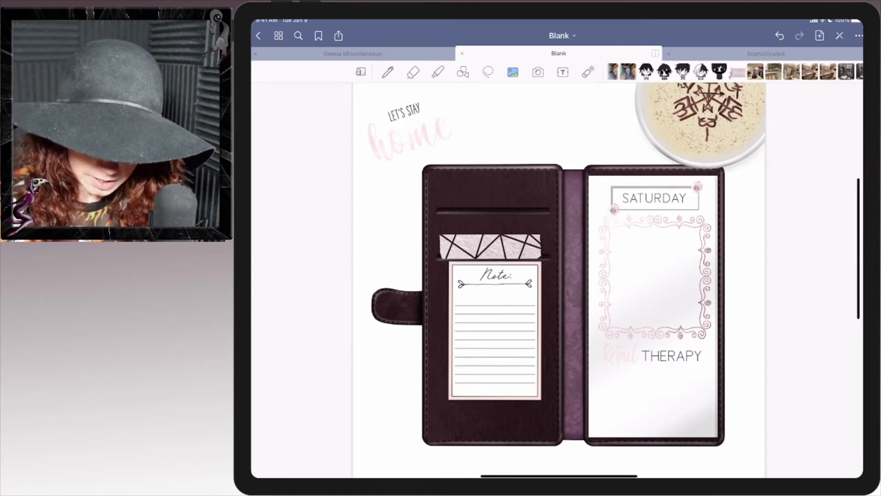
click(646, 71)
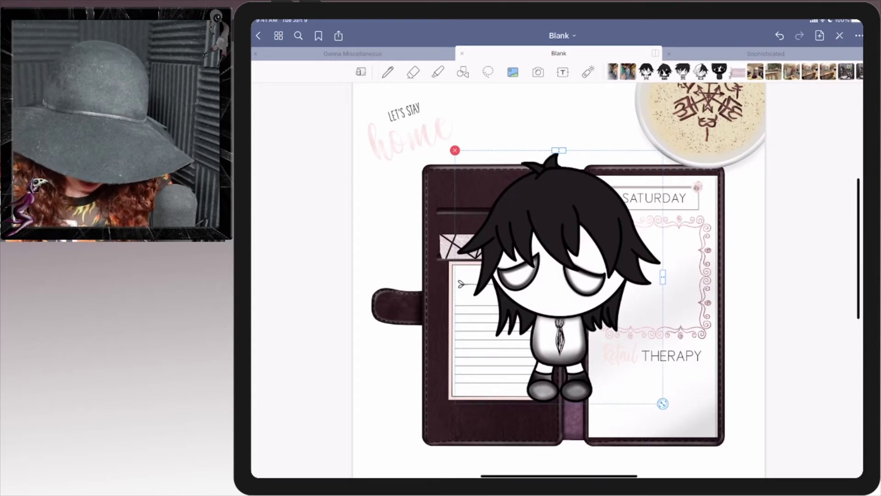
drag(663, 404, 599, 324)
mouse_move(564, 276)
mouse_down()
mouse_move(659, 329)
mouse_move(686, 399)
mouse_up()
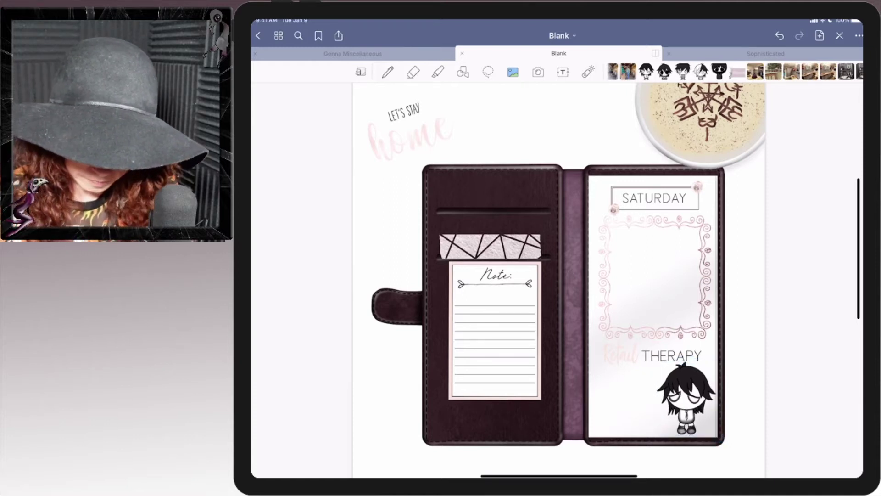
Copy the patterned heart sticker and paste the first heart inside the pink frame.
click(766, 53)
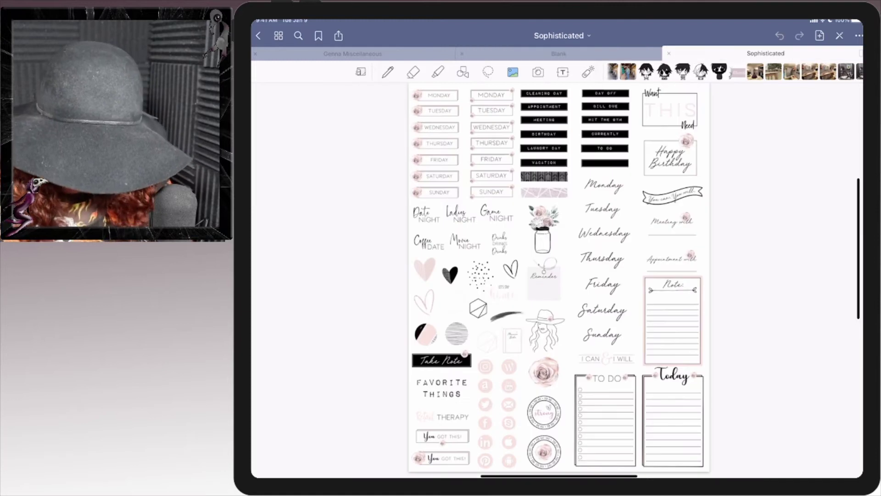
click(489, 71)
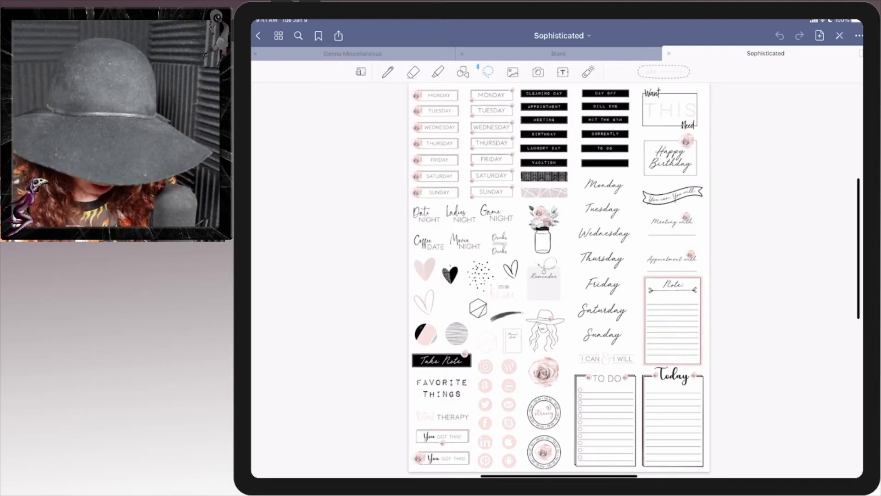
click(458, 289)
click(535, 245)
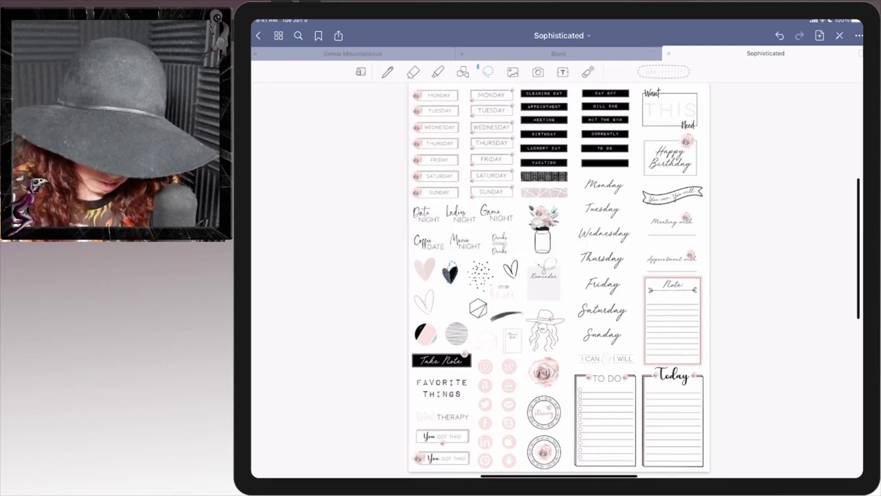
click(558, 53)
click(630, 252)
click(610, 236)
scroll(689, 275, up, 5)
Paste three more hearts in a column below the first, down to the frame bottom.
click(513, 72)
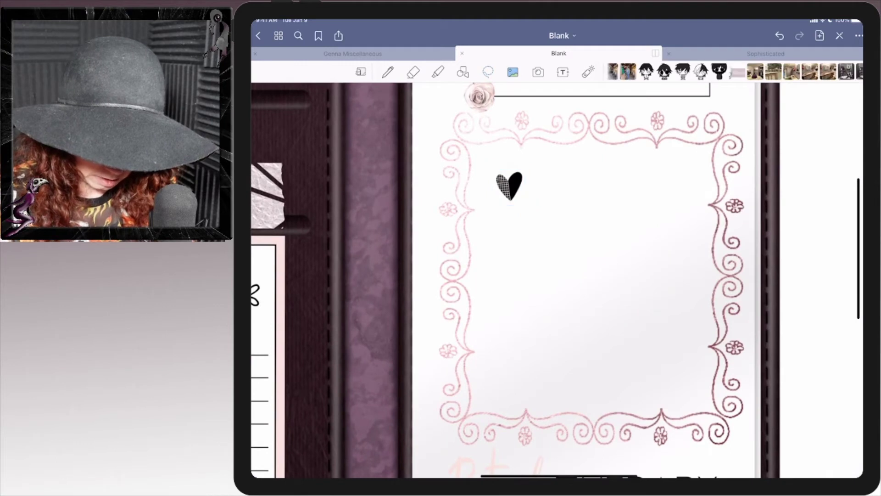
click(509, 248)
click(521, 234)
click(513, 72)
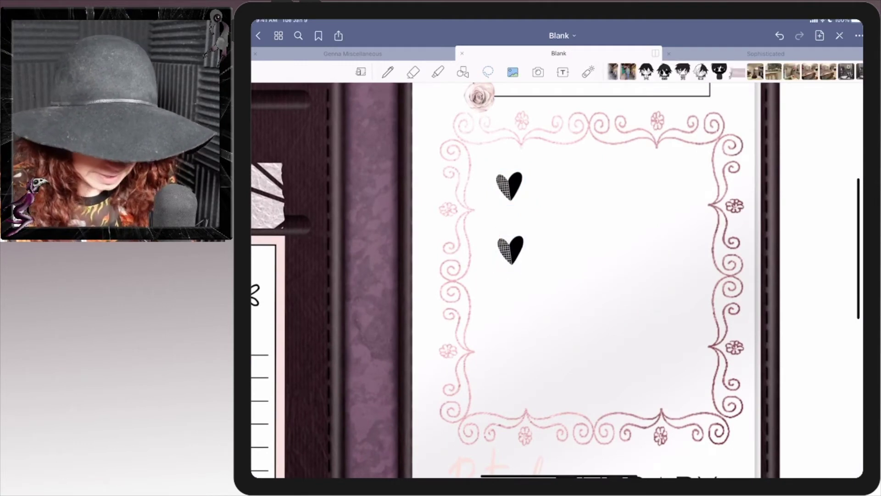
click(514, 313)
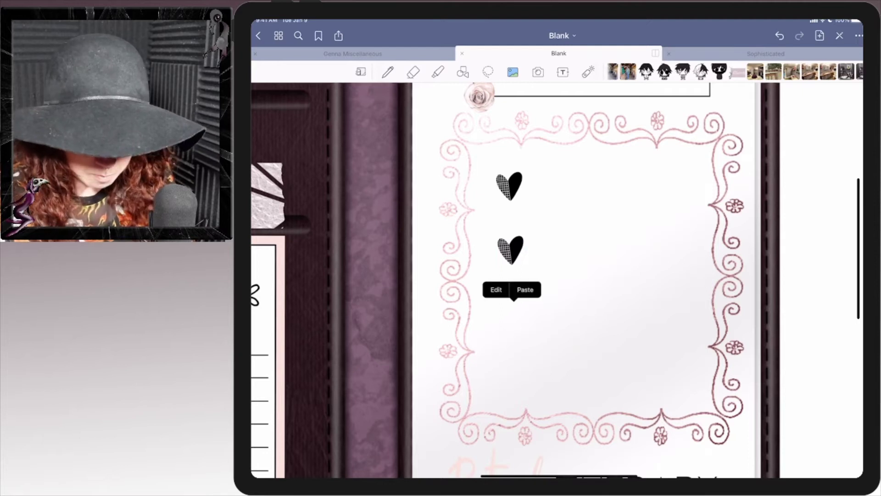
click(526, 290)
click(489, 72)
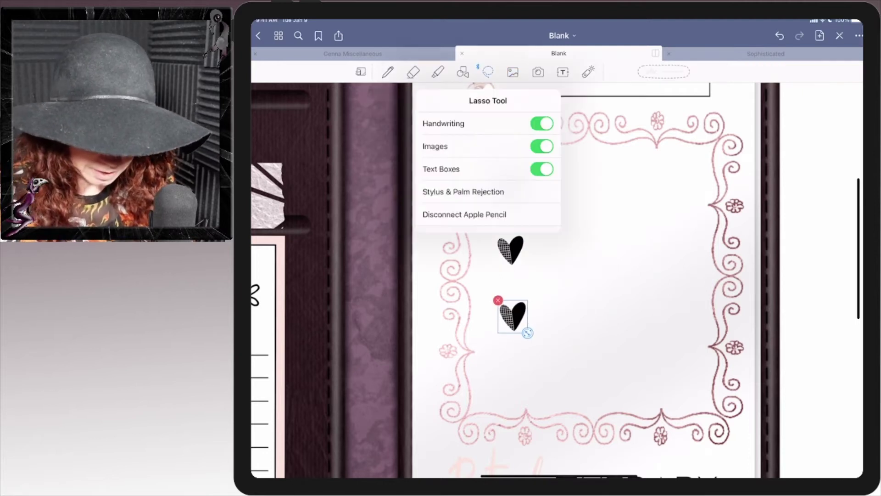
click(513, 379)
click(526, 353)
drag(512, 367, 513, 377)
click(621, 276)
click(562, 72)
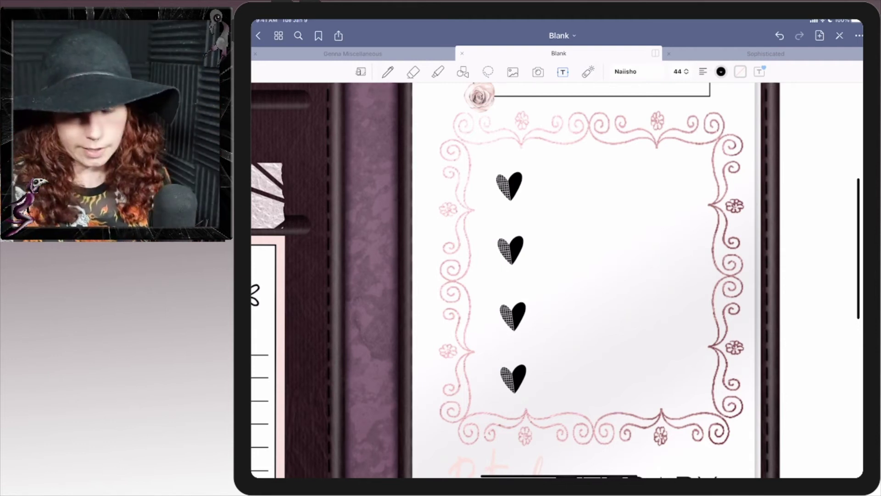
Write the to-dos Laundry, Podcast outlines and Dec freebies as text beside their hearts.
click(545, 182)
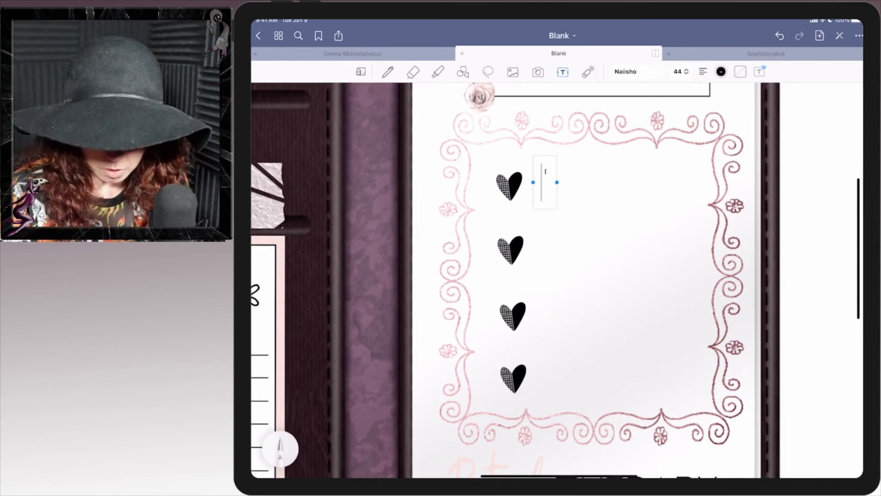
text(Laur)
mouse_move(582, 180)
mouse_down()
mouse_move(623, 186)
mouse_move(640, 177)
mouse_move(663, 206)
mouse_up()
text(Video)
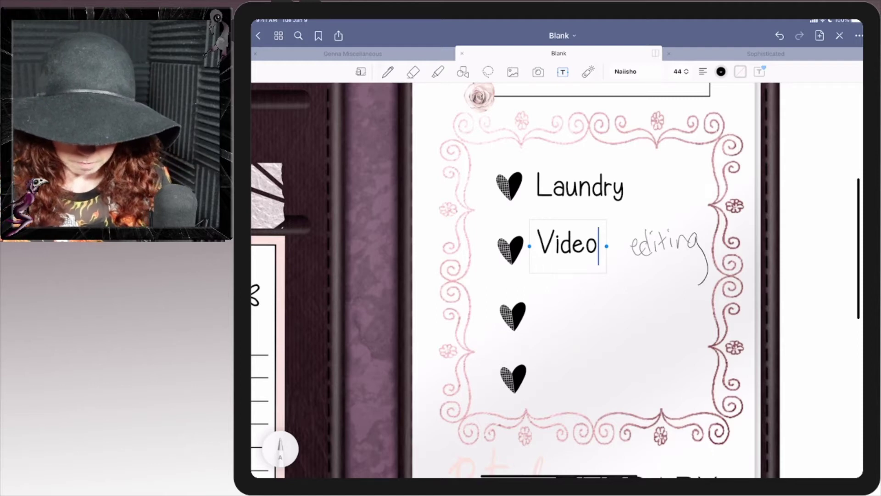
text( editing)
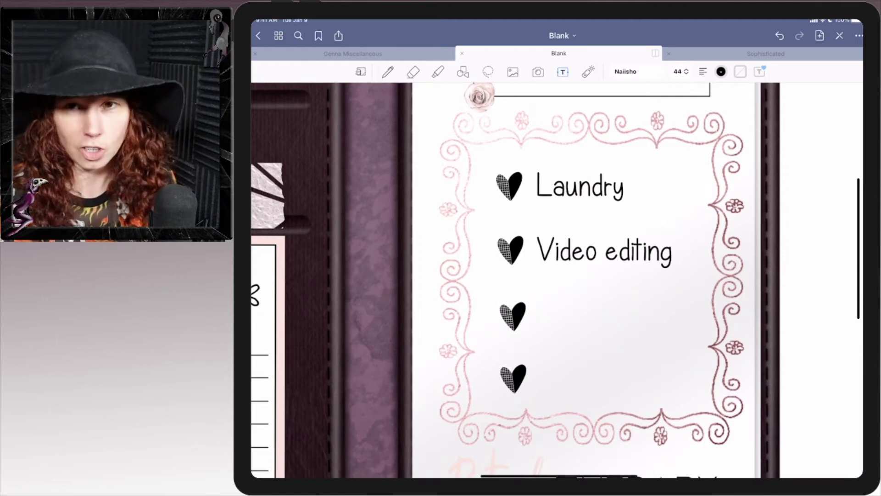
scroll(585, 276, up, 2)
scroll(586, 275, down, 2)
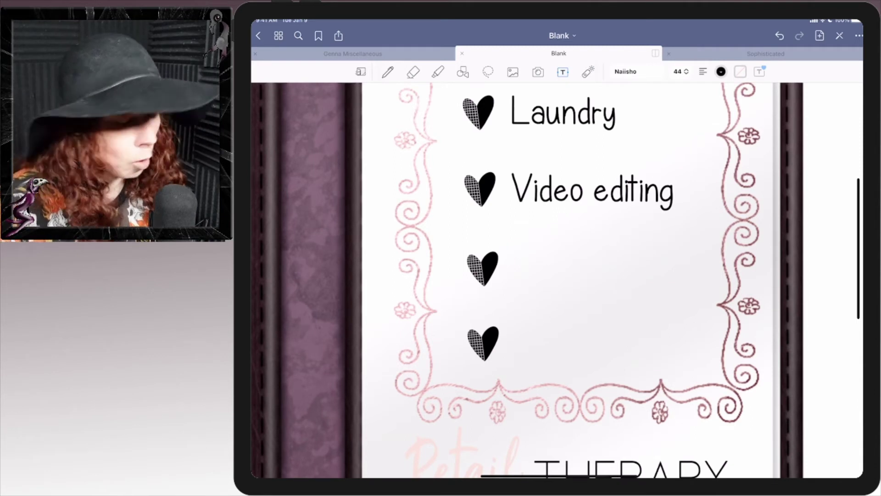
click(521, 267)
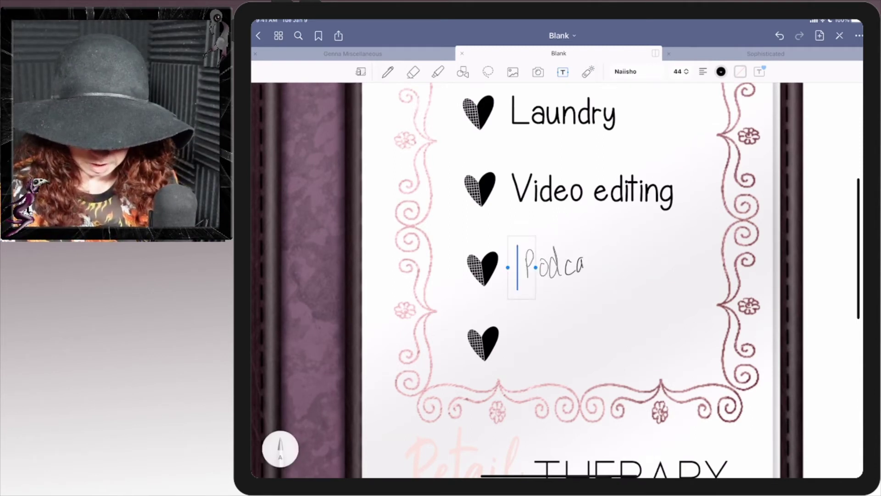
drag(641, 255, 678, 265)
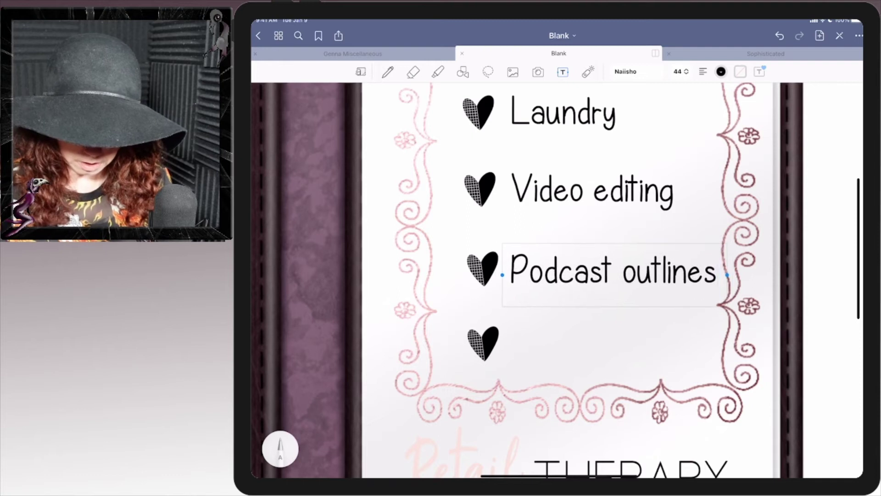
click(718, 272)
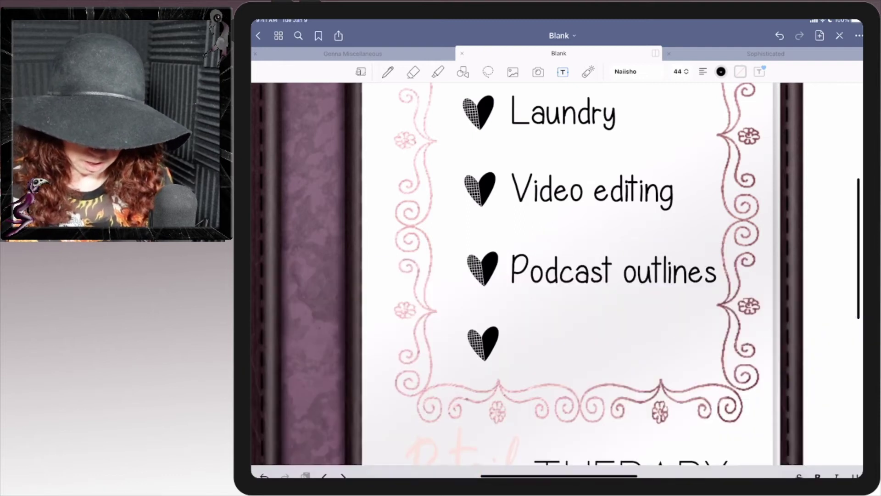
scroll(582, 276, down, 3)
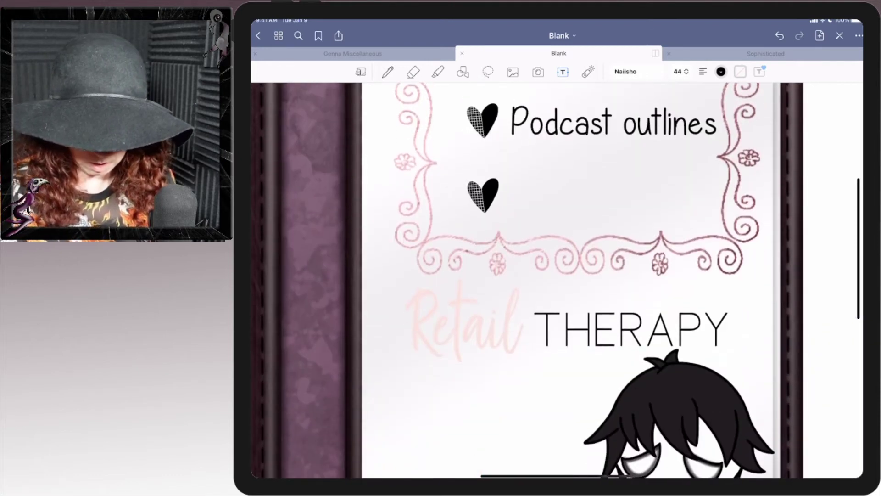
click(511, 194)
drag(518, 210, 529, 196)
text(Dec freebies)
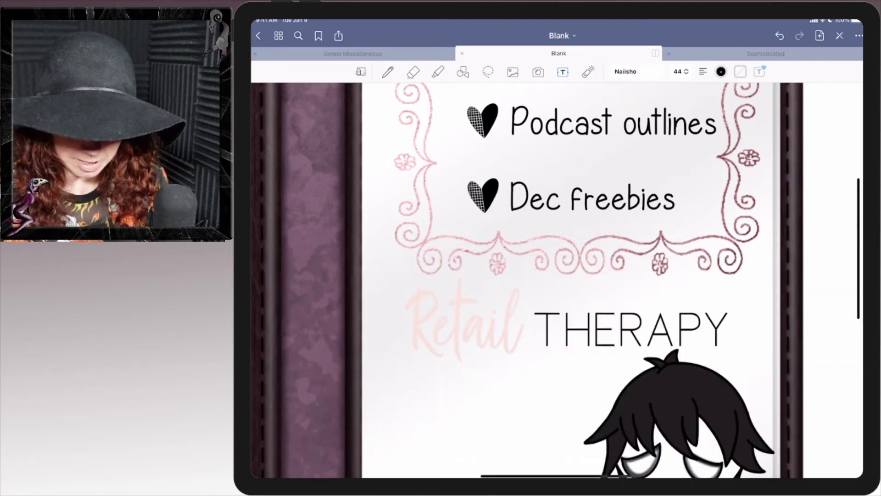
scroll(558, 275, down, 5)
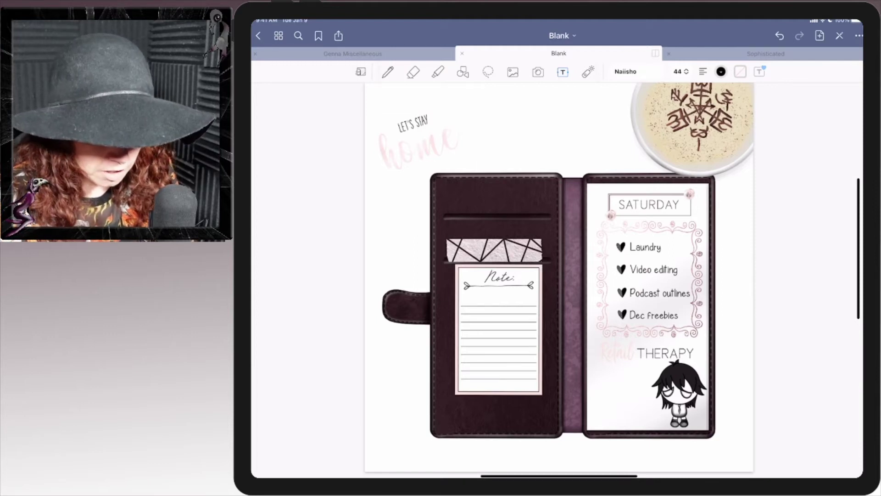
Go back to the Documents library and open Bloom full kit in the Digital Siren folder.
click(840, 35)
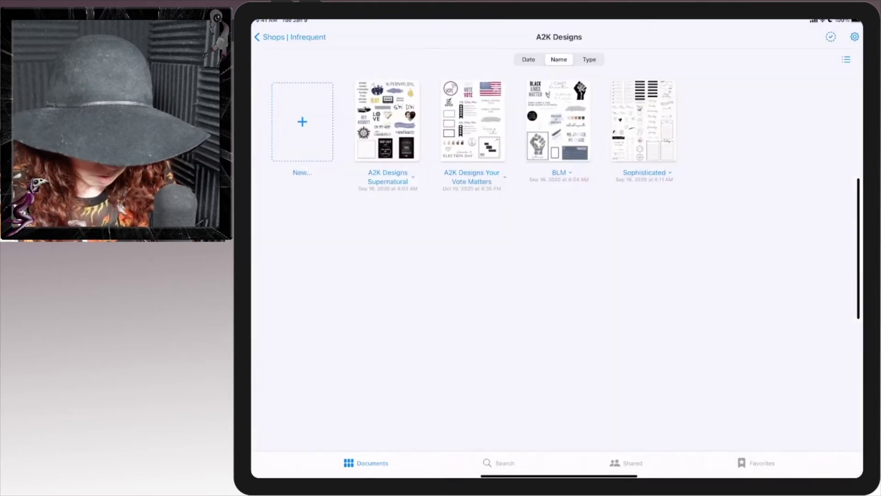
click(294, 36)
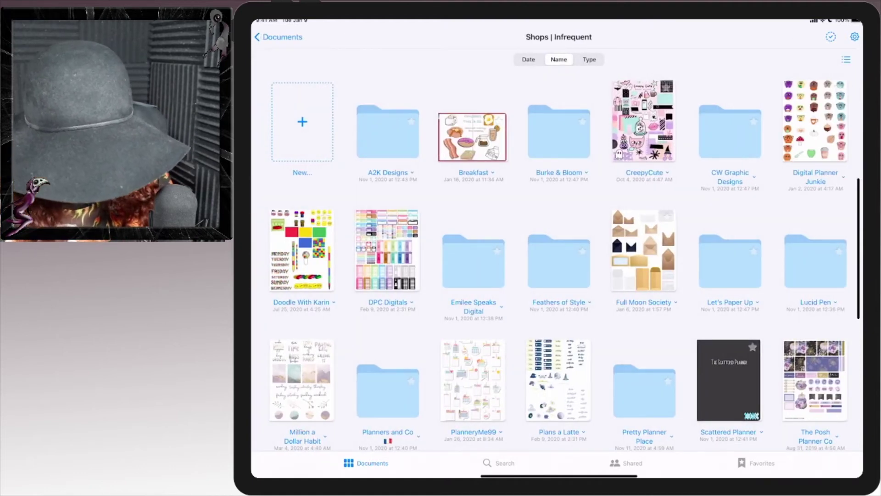
click(278, 36)
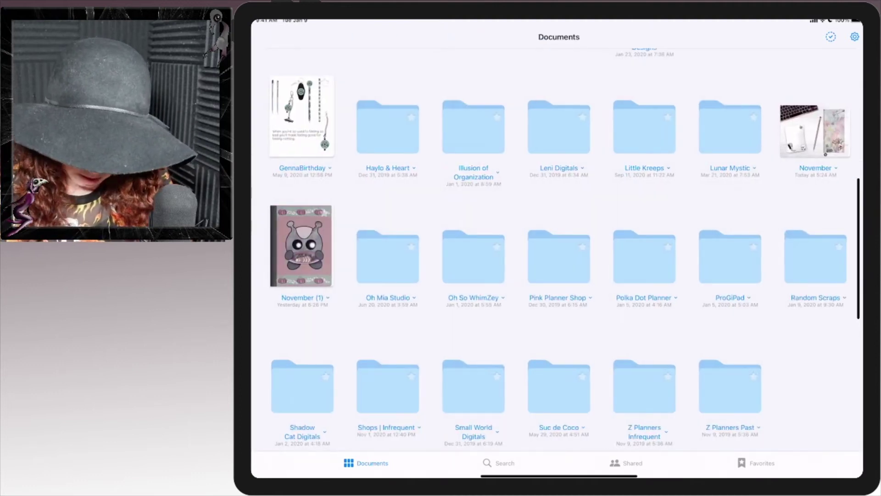
scroll(557, 248, down, 3)
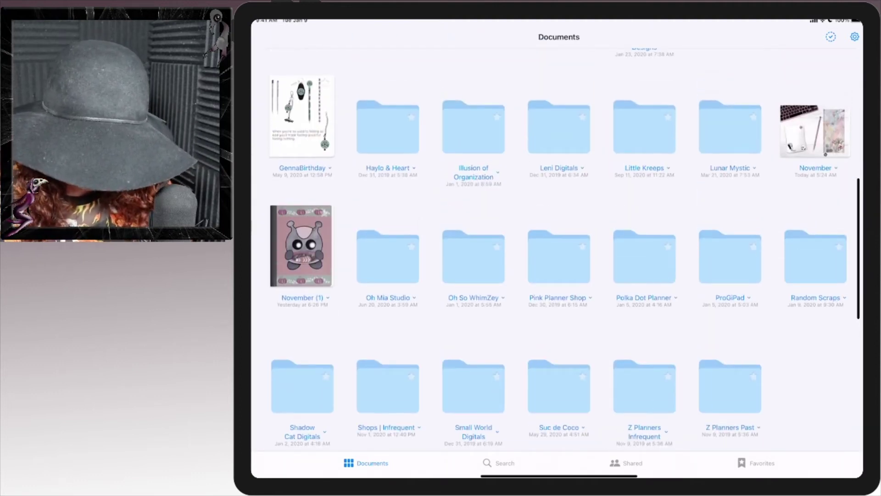
scroll(556, 248, up, 5)
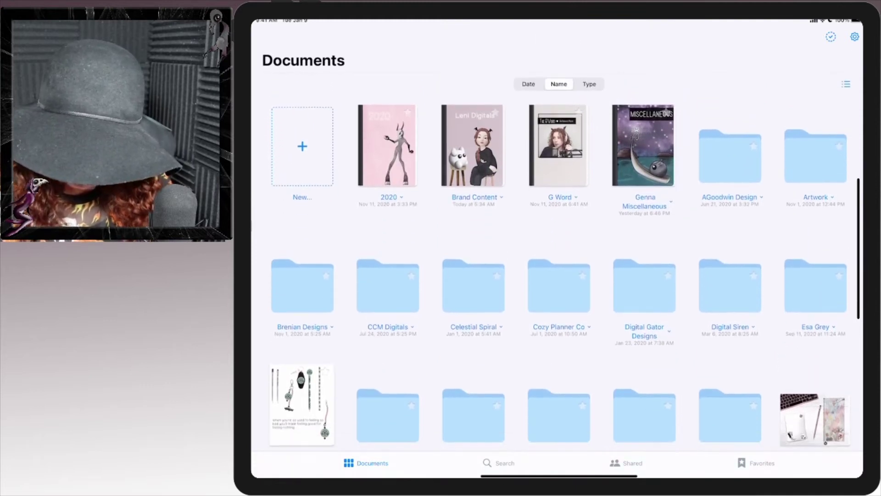
click(730, 286)
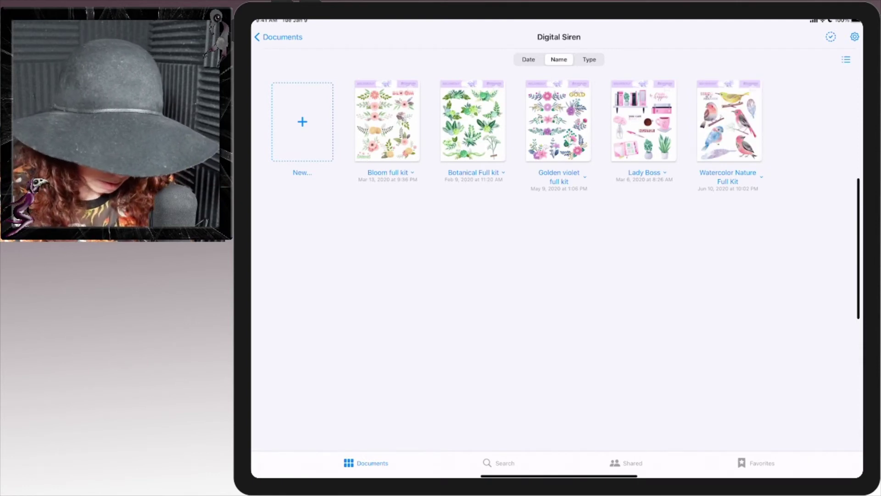
click(387, 121)
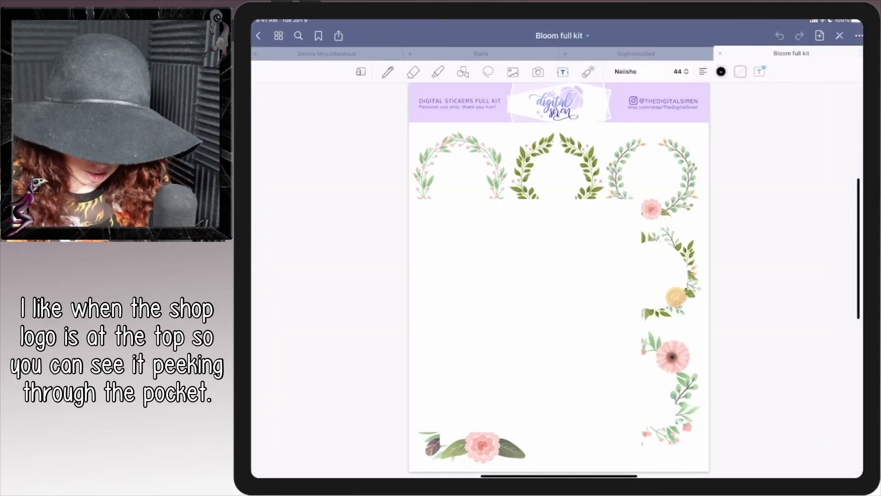
scroll(559, 275, right, 5)
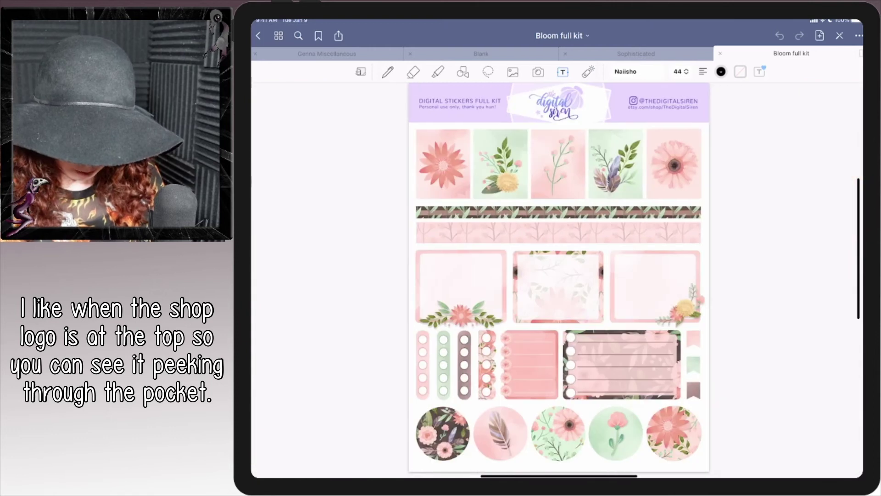
scroll(559, 276, right, 5)
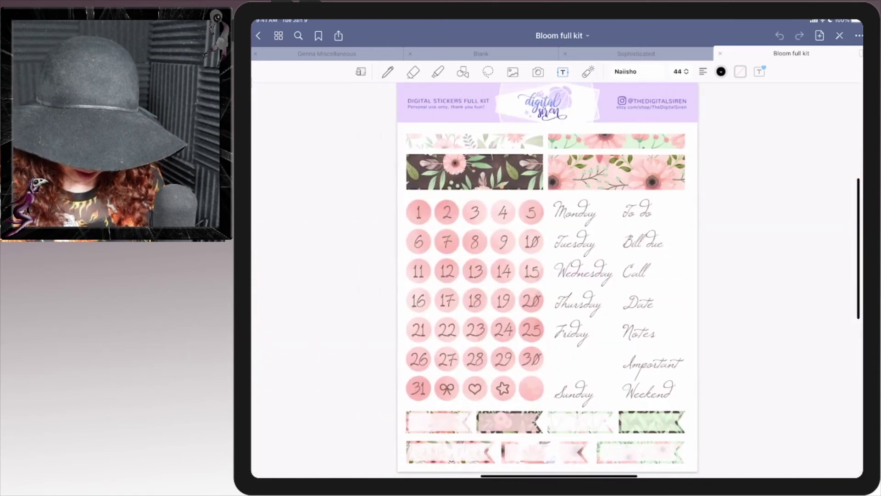
scroll(559, 275, left, 5)
scroll(559, 276, left, 5)
scroll(559, 275, left, 5)
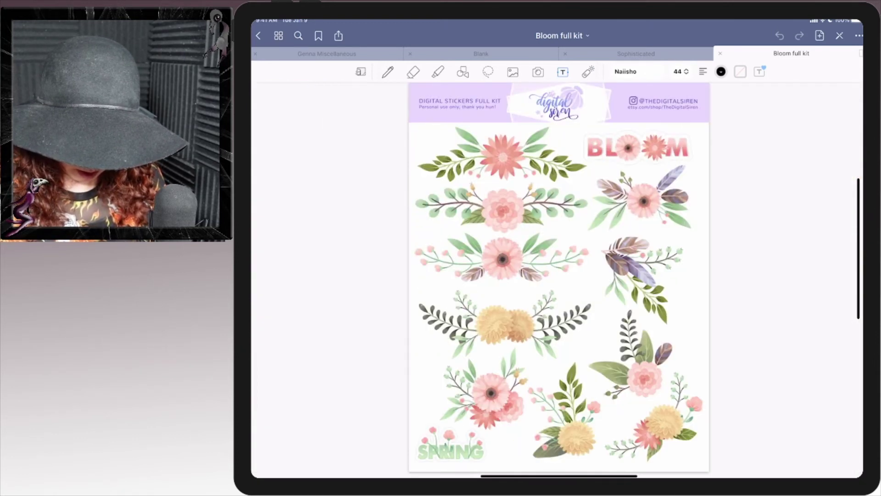
scroll(559, 275, right, 5)
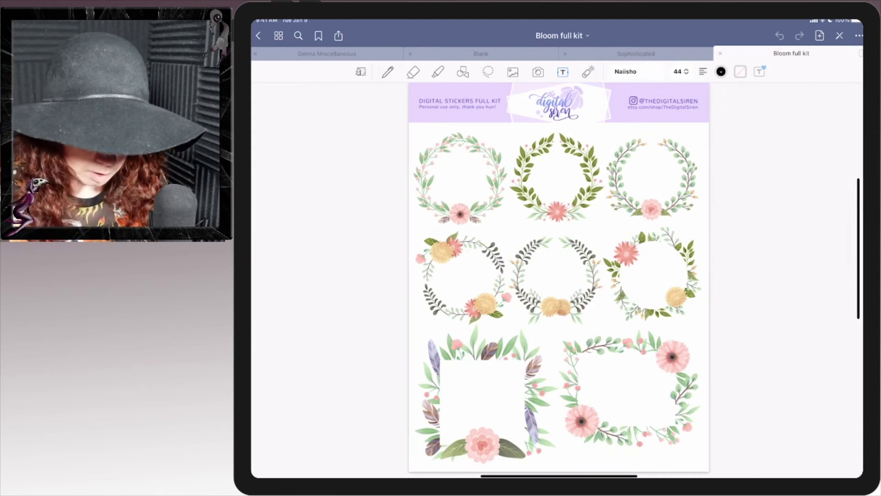
Export the current wreath page as an image and paste it onto the planner.
click(339, 36)
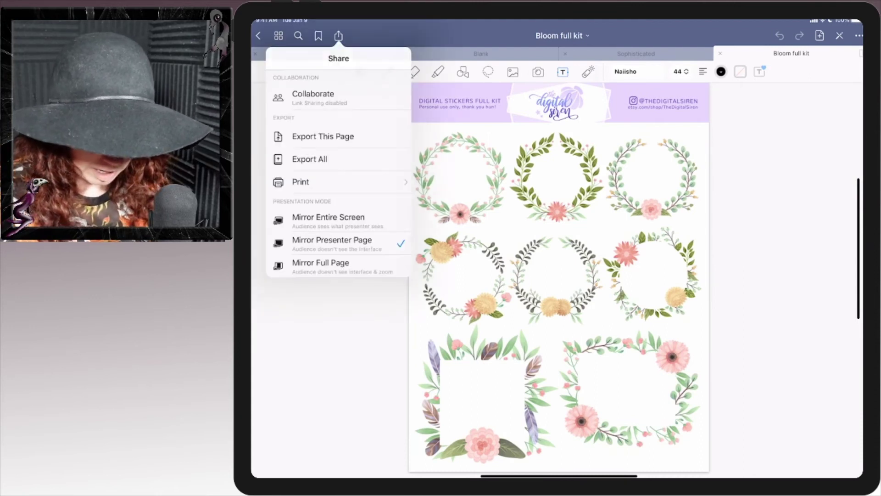
click(322, 136)
click(656, 123)
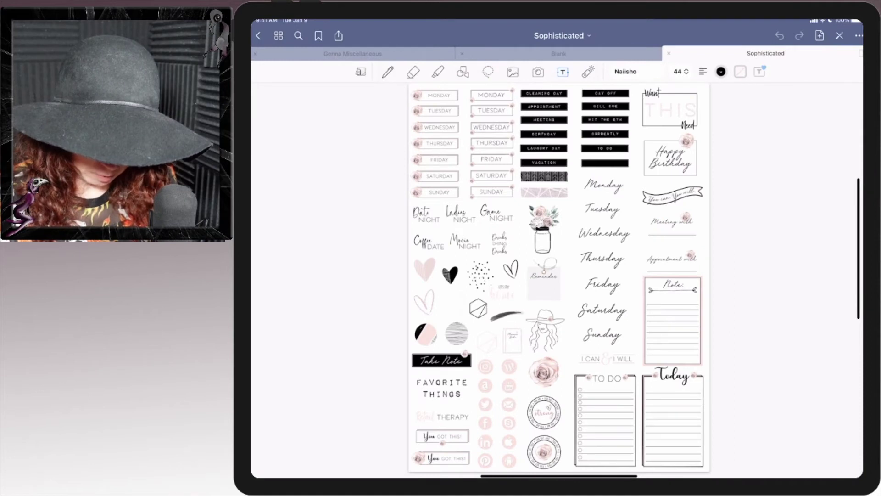
click(555, 148)
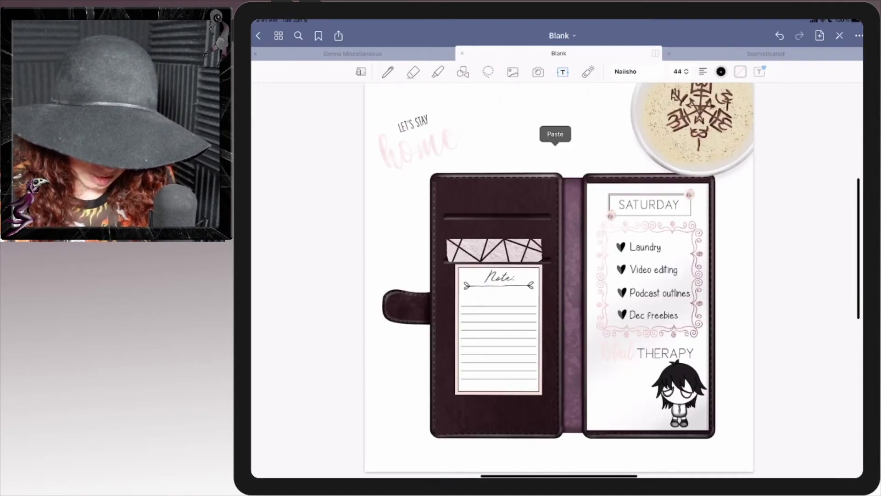
click(555, 133)
Move the pasted wreath image down and crop it to the top wreath row.
drag(541, 178, 511, 240)
click(510, 241)
click(490, 164)
drag(559, 358, 560, 247)
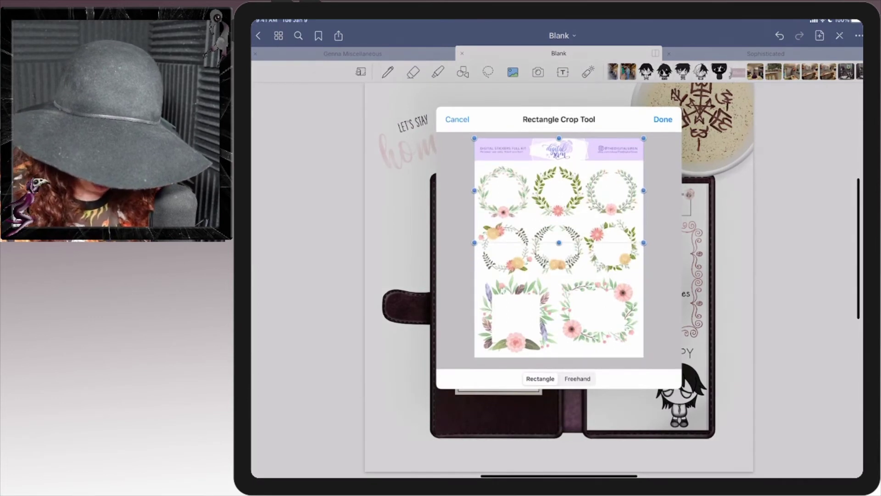
click(662, 119)
Shrink the wreath strip into the left pocket, crop it to its top portion, then show Genna Miscellaneous.
drag(507, 237, 495, 229)
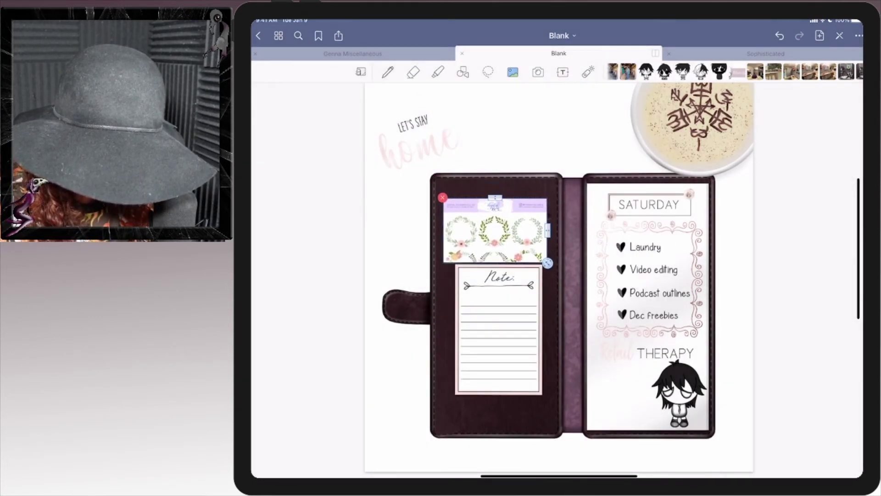
click(647, 258)
drag(496, 231, 497, 233)
drag(548, 263, 536, 258)
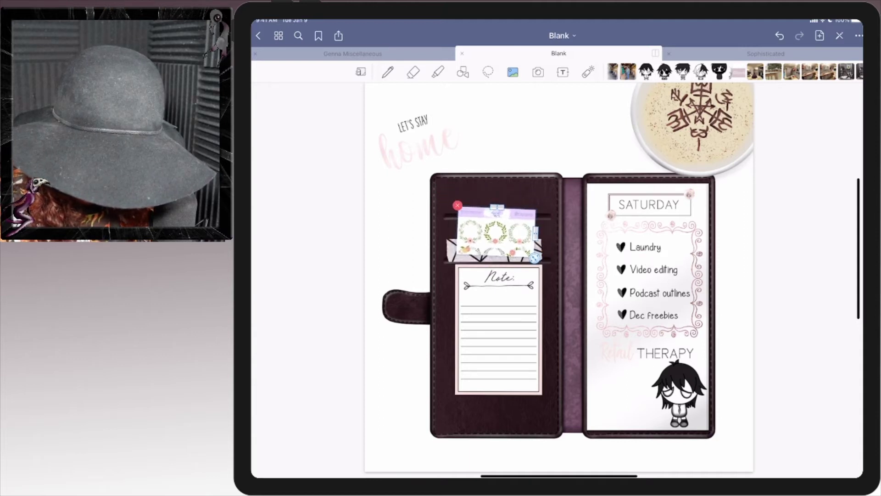
drag(496, 232, 503, 218)
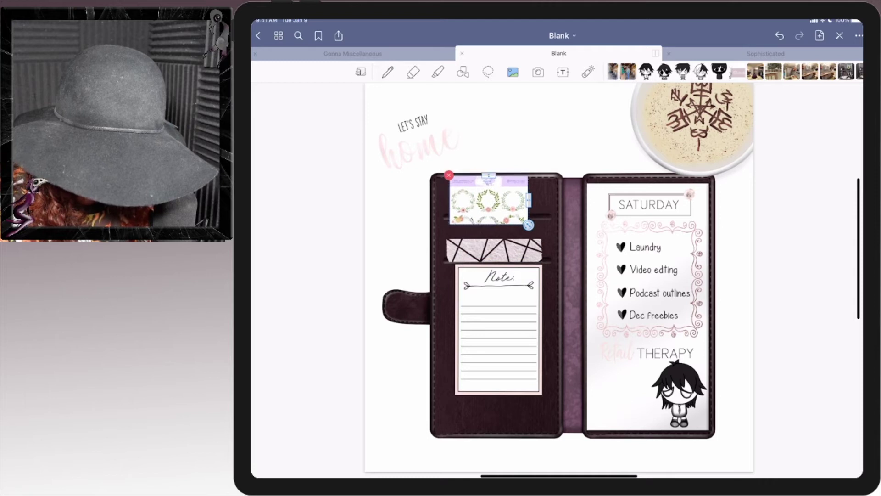
click(483, 177)
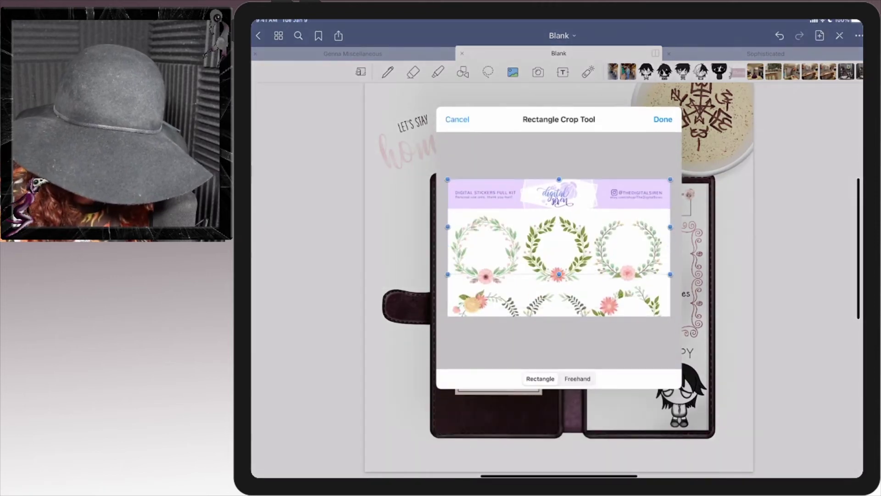
click(663, 119)
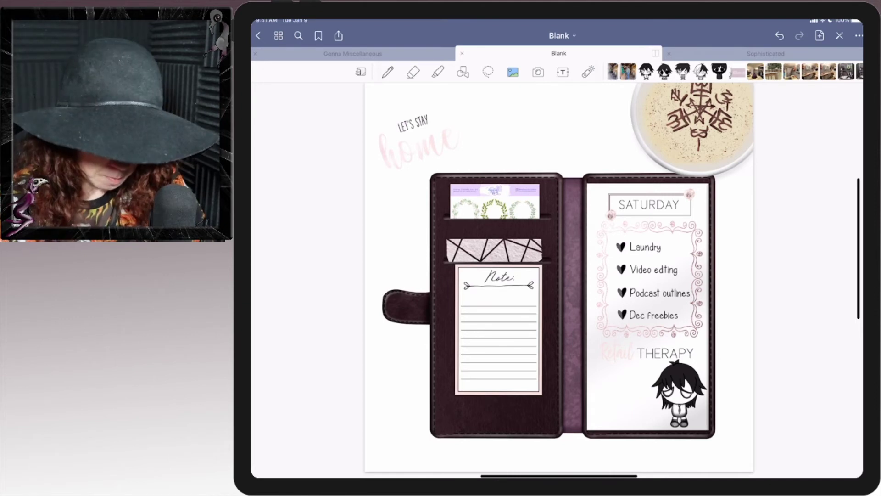
click(352, 53)
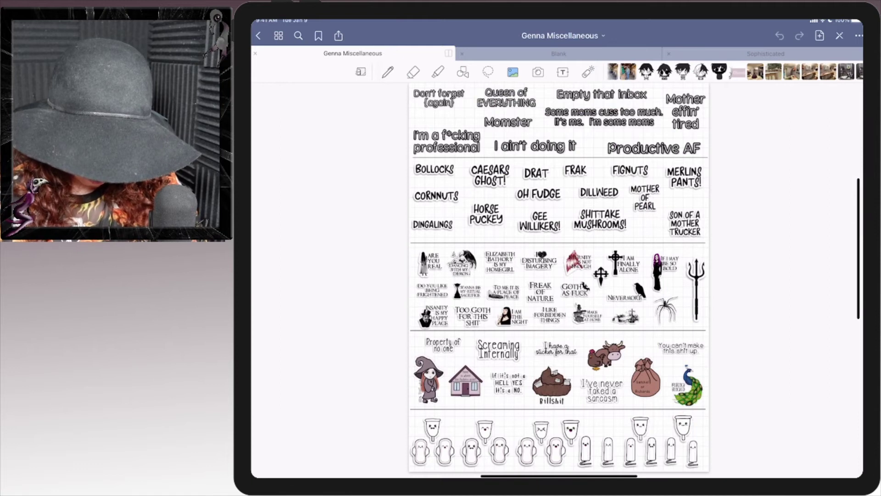
Copy the smiling pad sticker and place it at the bottom of the right page.
click(488, 72)
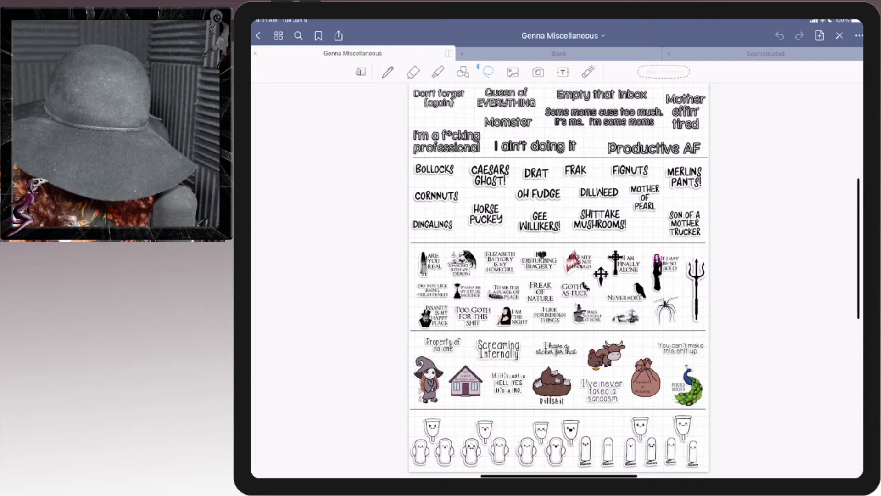
drag(451, 420, 455, 422)
click(557, 427)
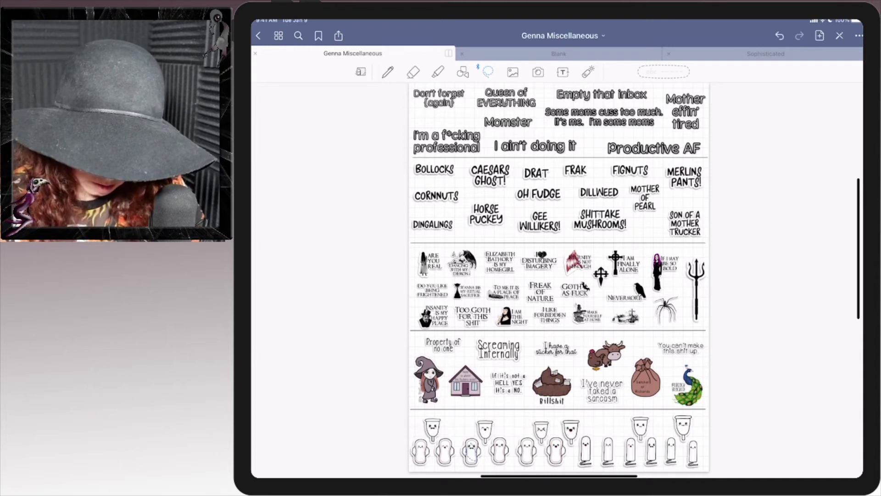
click(559, 53)
click(553, 140)
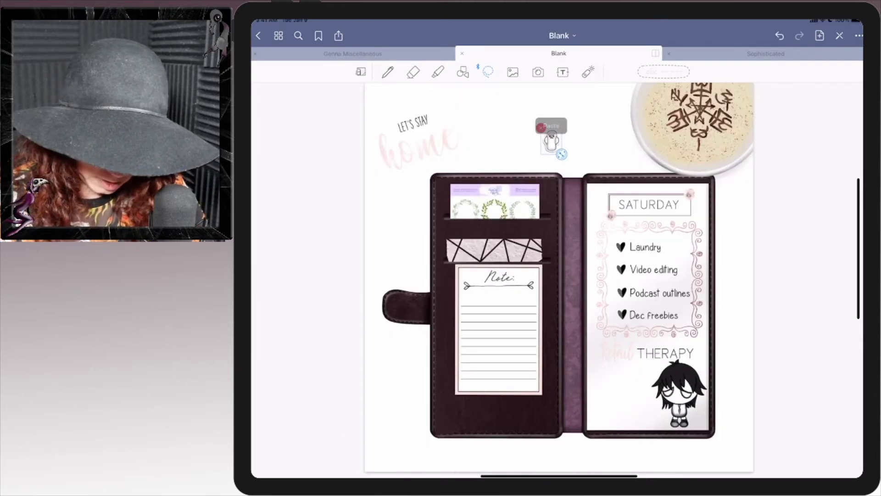
click(551, 141)
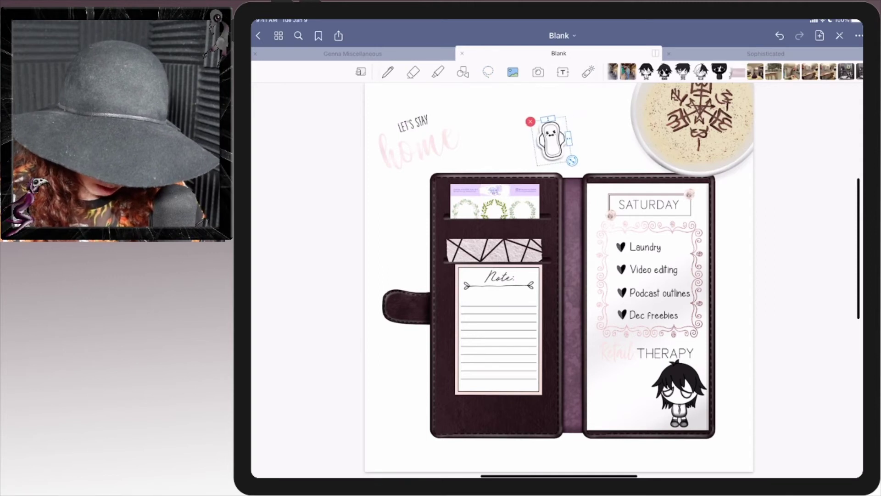
drag(551, 141, 605, 407)
click(806, 276)
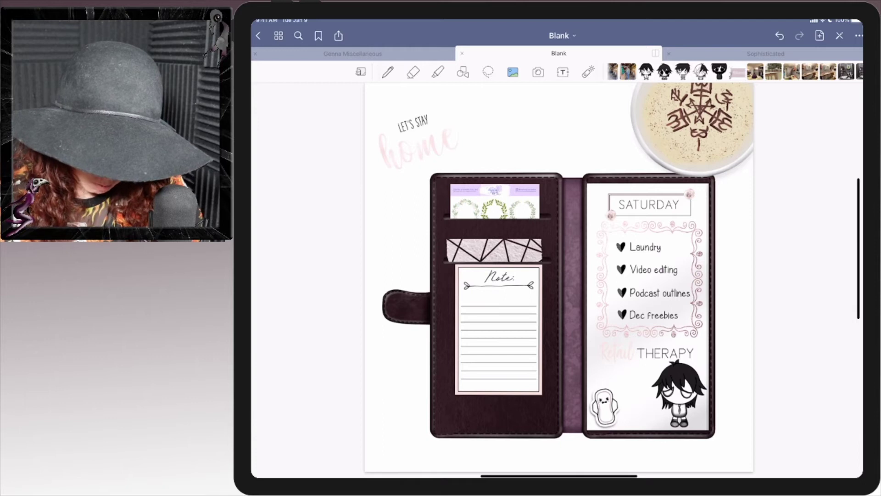
key(ctrl+v)
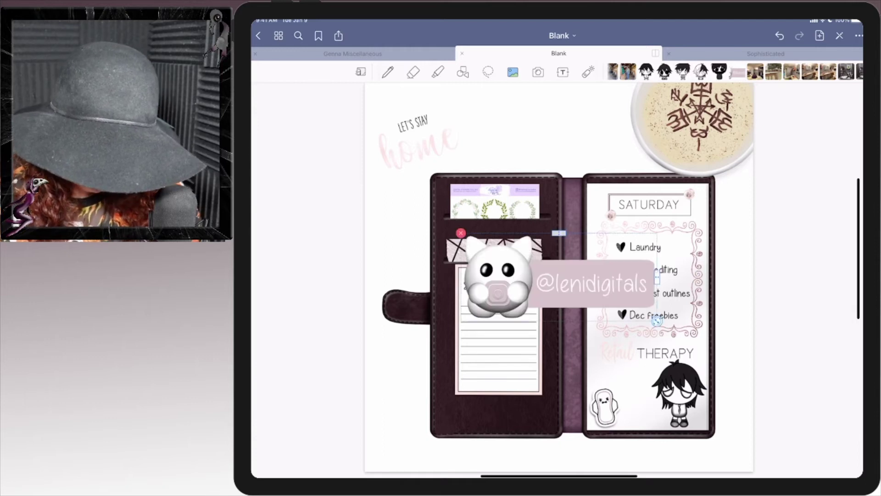
drag(658, 318, 599, 292)
drag(543, 275, 496, 412)
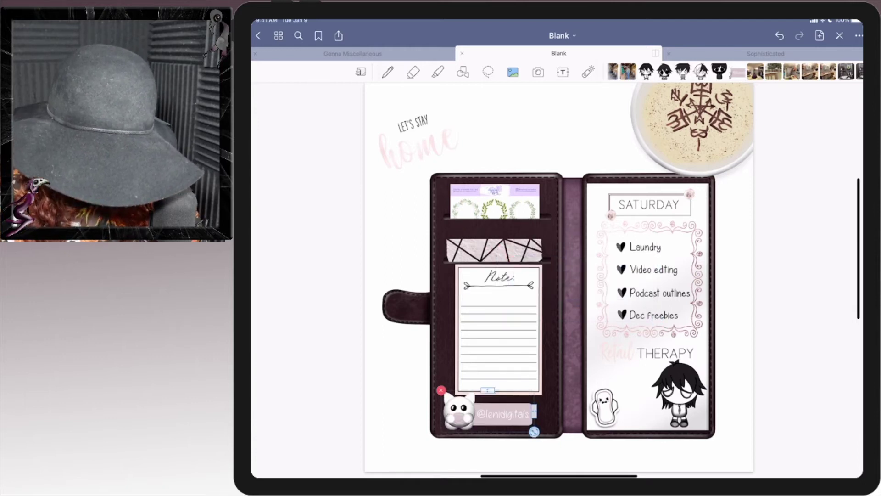
drag(541, 433, 549, 433)
key(Escape)
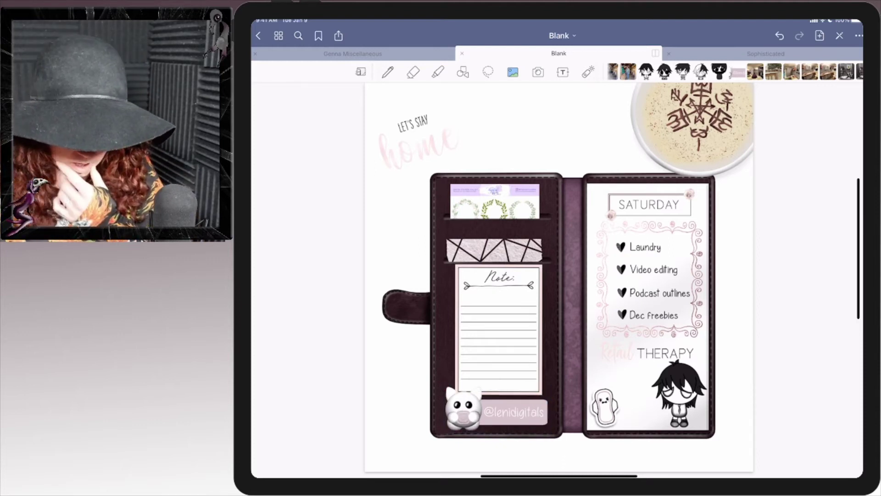
click(488, 71)
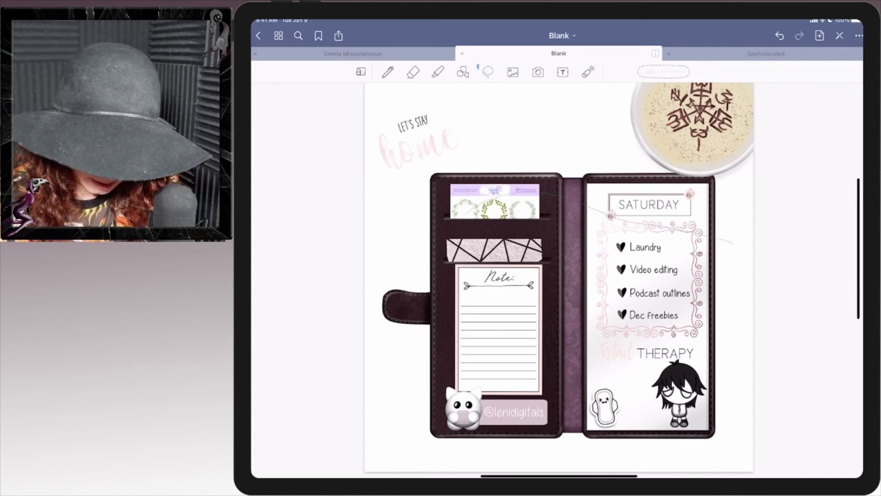
Rotate the planner spread clockwise and move the Let's Stay Home sticker to its right.
drag(428, 254, 606, 452)
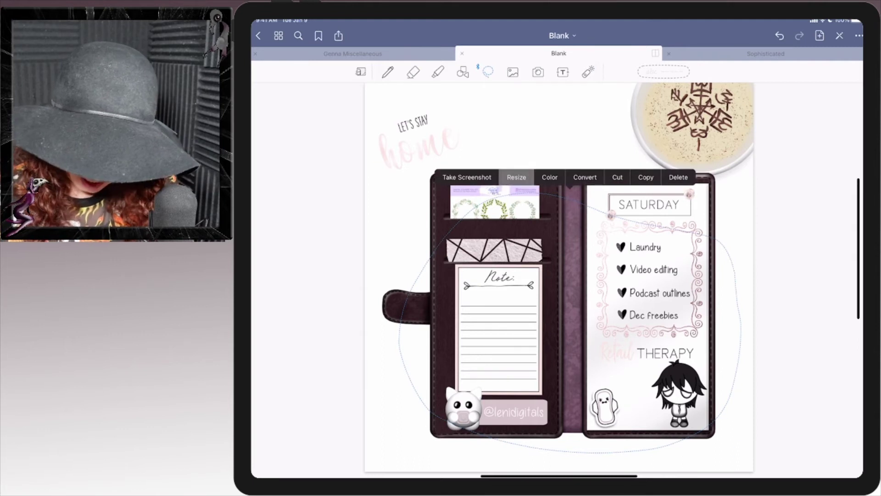
mouse_move(737, 450)
mouse_down()
mouse_move(722, 395)
mouse_move(719, 412)
mouse_up()
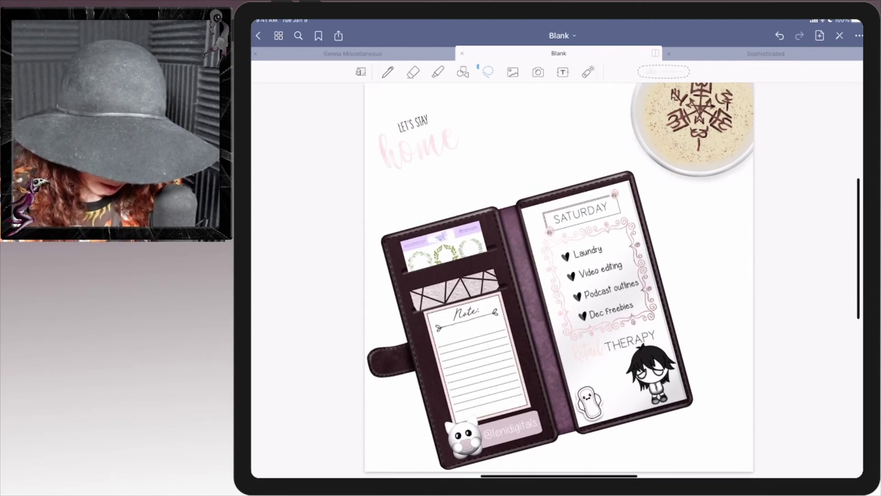
click(416, 141)
mouse_move(421, 148)
mouse_down()
mouse_move(706, 227)
mouse_move(699, 219)
mouse_up()
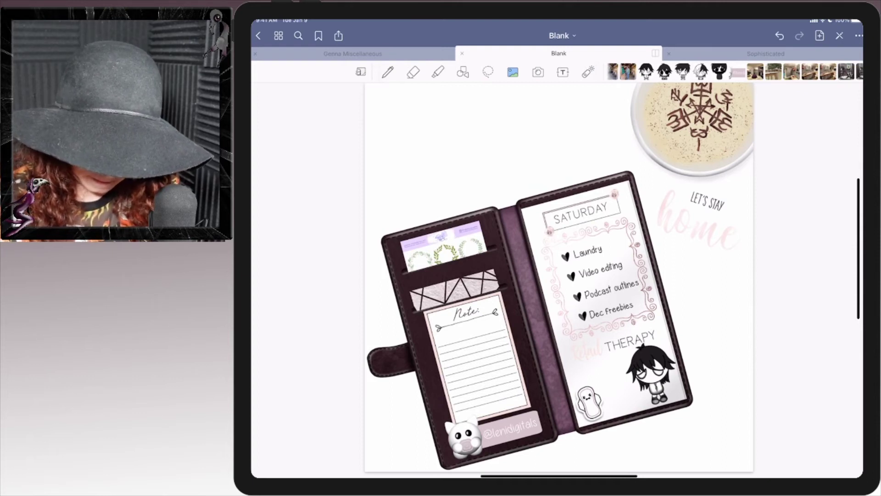
Copy the Heckin Chonkosaurus dinosaur sticker from the Genna Miscellaneous sheet.
click(353, 52)
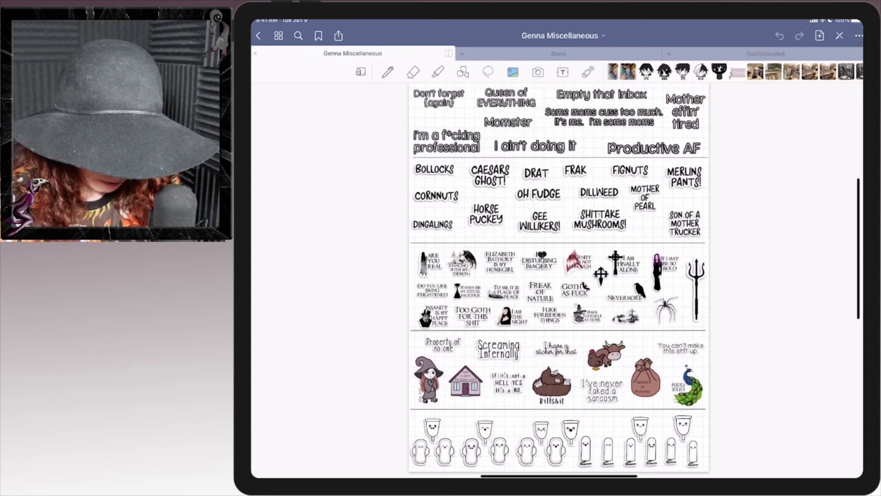
click(487, 72)
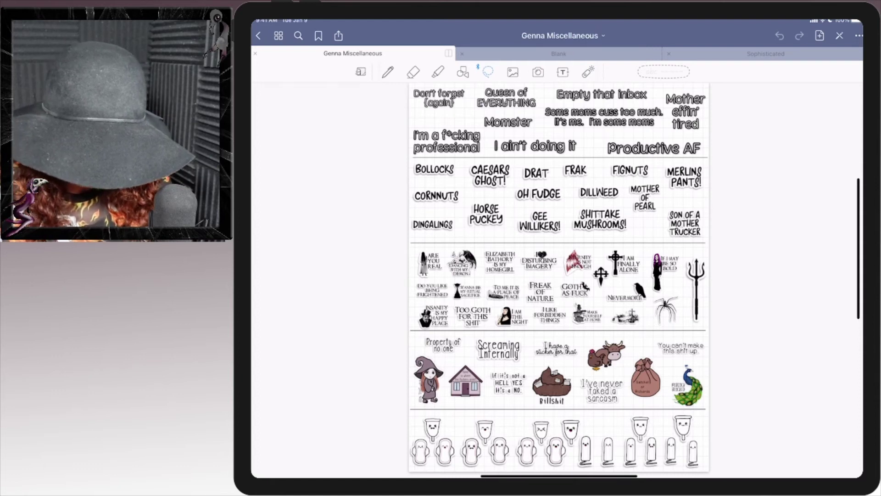
scroll(558, 276, right, 5)
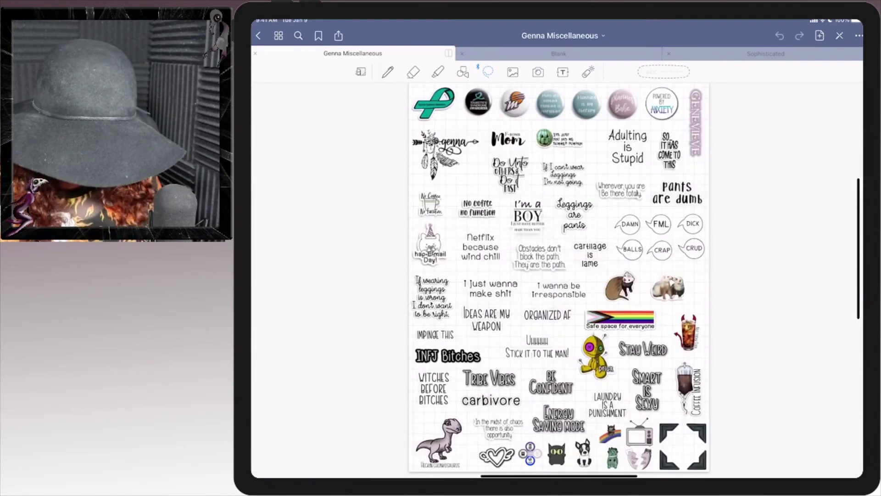
drag(424, 431, 441, 437)
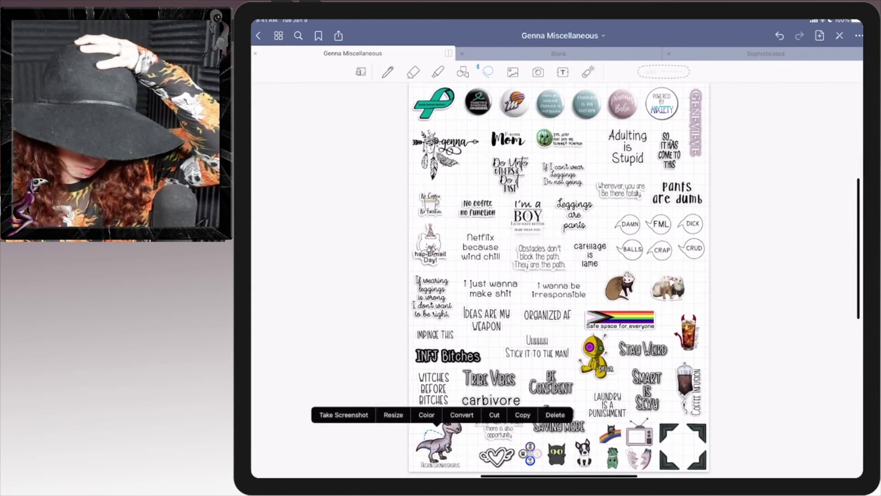
click(523, 416)
Paste and enlarge the dinosaur at the planner's lower right, then return to Genna Miscellaneous.
click(558, 53)
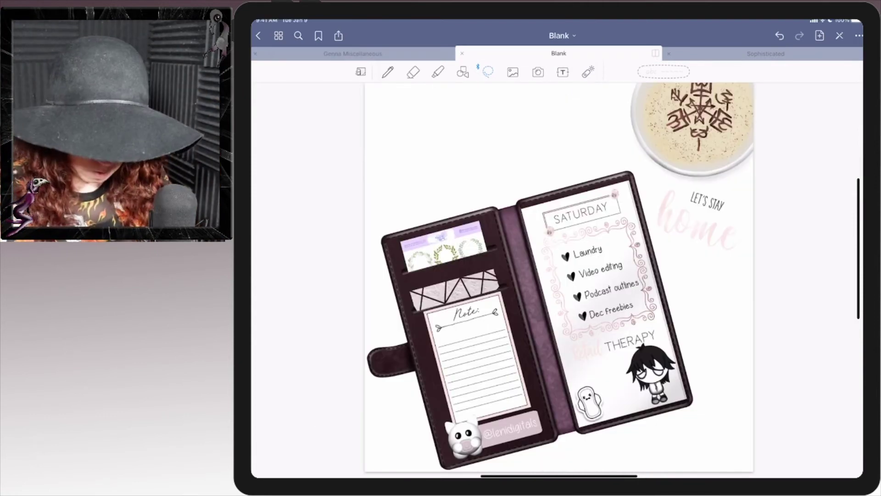
click(486, 135)
click(484, 118)
drag(503, 151, 527, 193)
mouse_move(486, 138)
mouse_down()
mouse_move(685, 403)
mouse_move(716, 313)
mouse_up()
key(Escape)
scroll(699, 327, up, 5)
scroll(700, 326, up, 3)
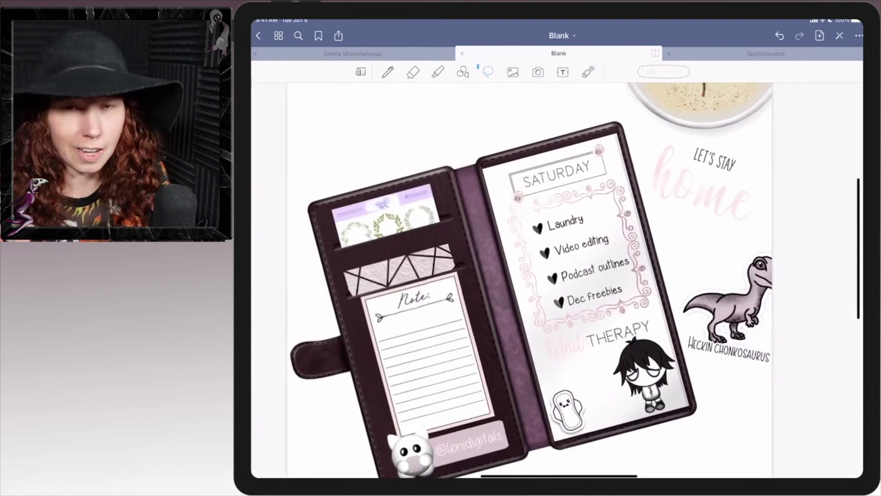
scroll(558, 280, down, 5)
scroll(558, 280, down, 2)
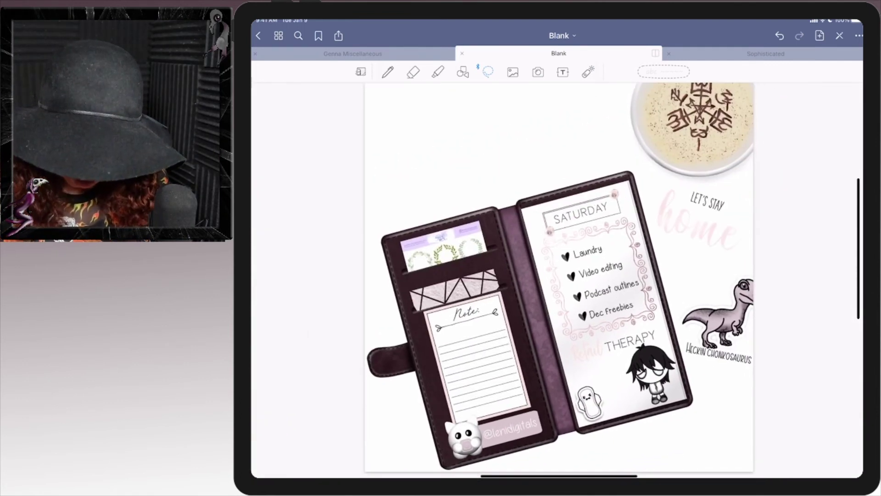
scroll(557, 280, down, 2)
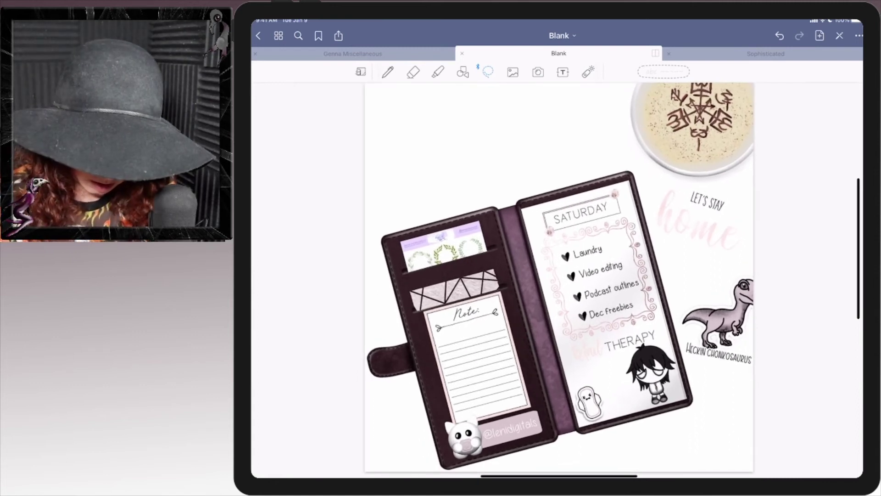
click(353, 53)
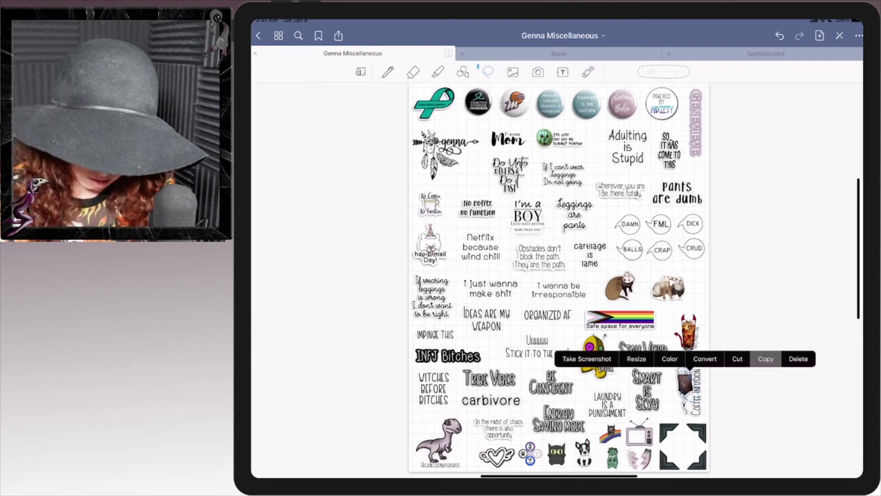
Paste the Coffee Infusion sticker above the planner, then return to Genna Miscellaneous.
click(558, 52)
click(469, 151)
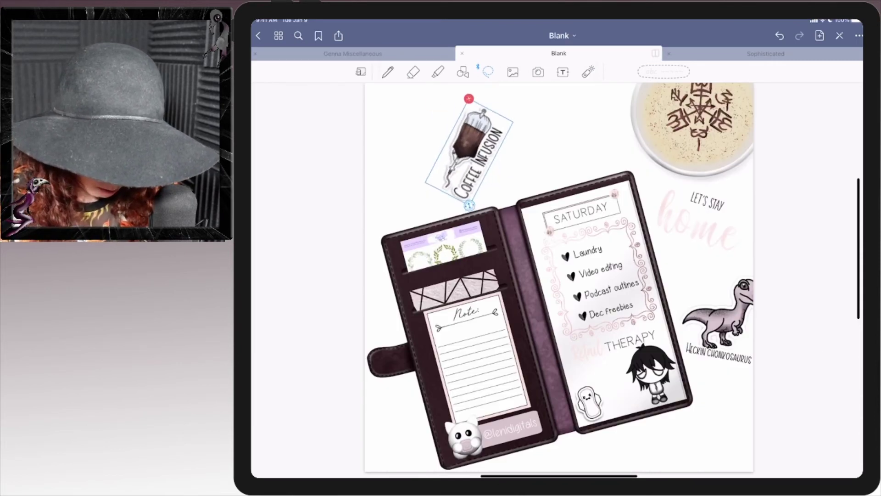
drag(468, 151, 505, 134)
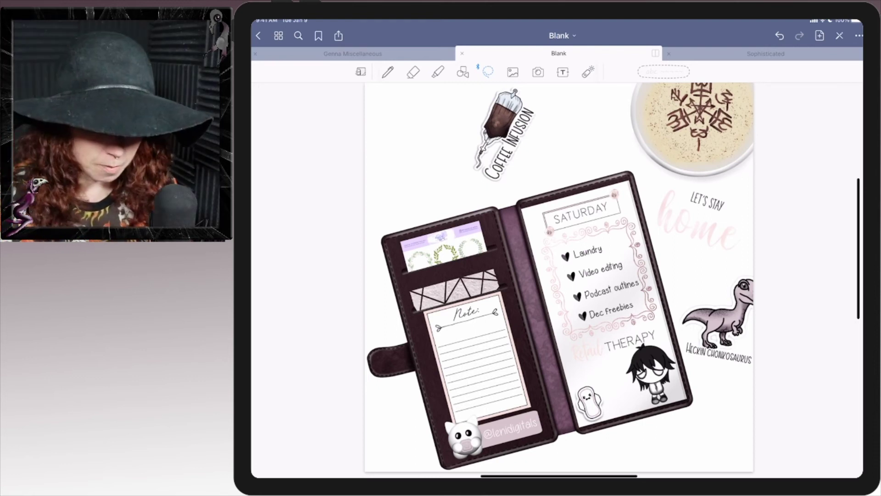
click(353, 53)
scroll(558, 275, right, 5)
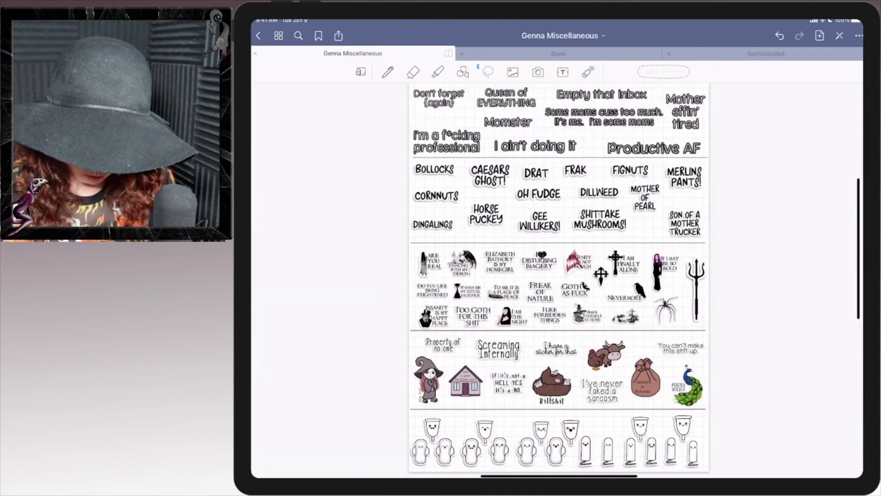
scroll(559, 275, right, 5)
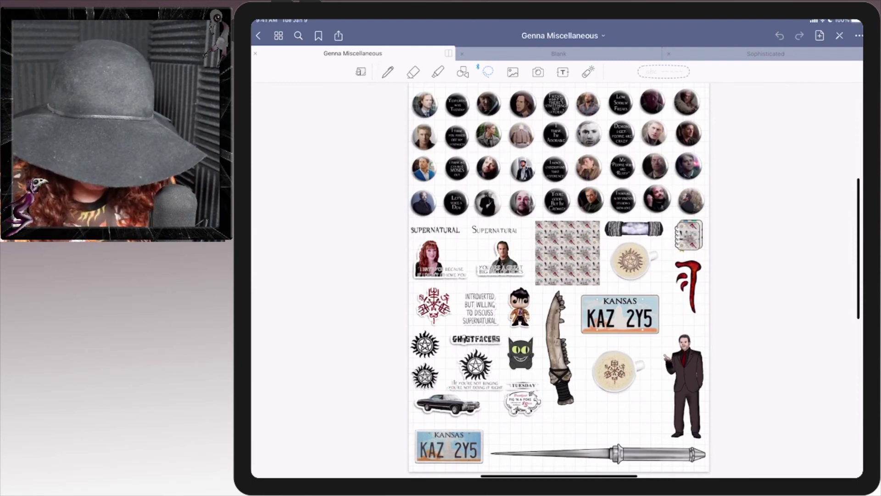
Copy the portrait quote sticker from the Supernatural sheet and place it above the binder.
click(500, 258)
click(590, 238)
click(558, 53)
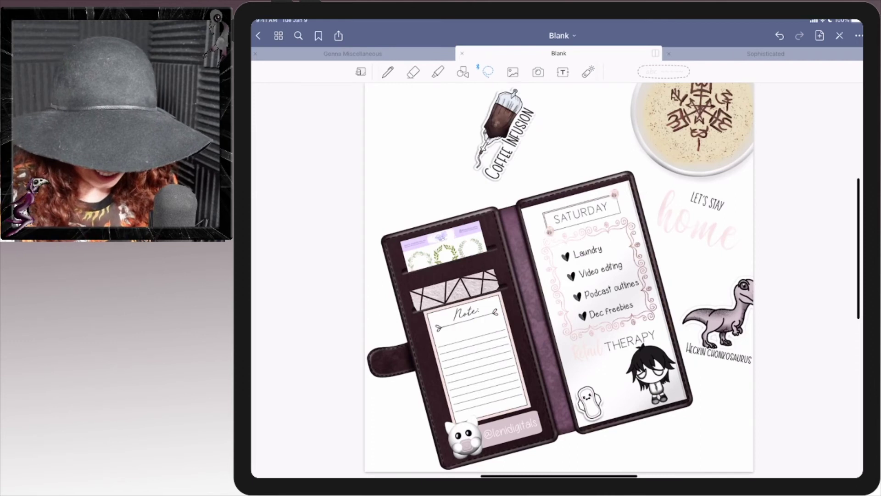
click(439, 194)
click(413, 164)
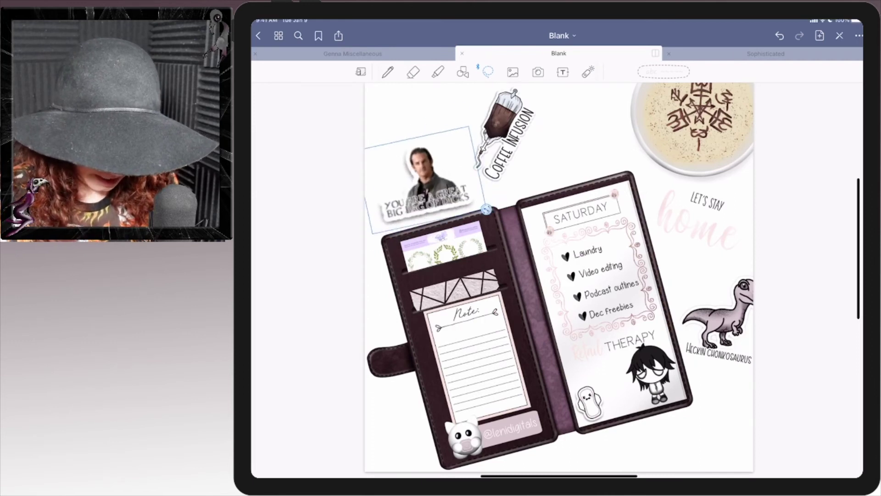
drag(462, 216, 471, 214)
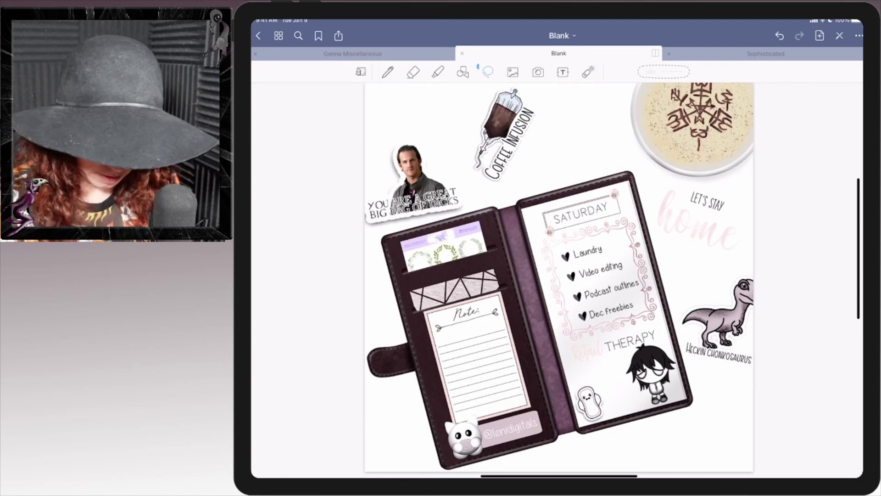
click(353, 53)
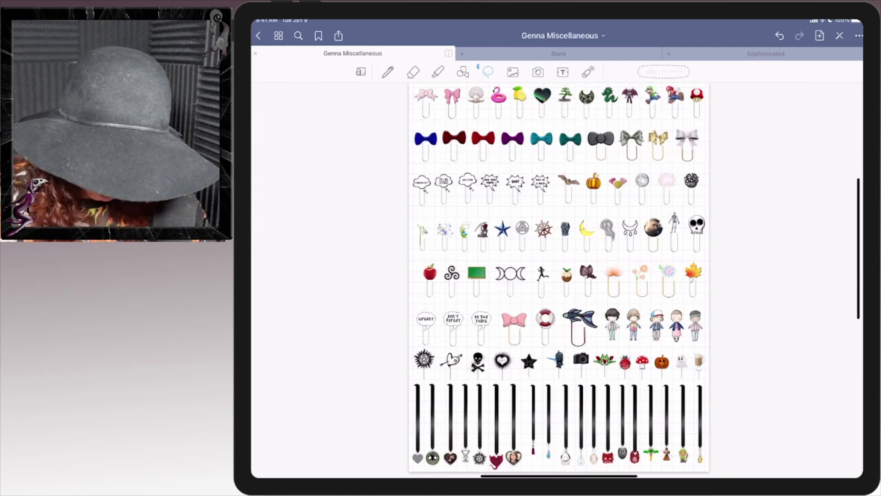
Paste the speech-bubble paperclip sticker, move it into the left pocket and shrink it.
click(779, 35)
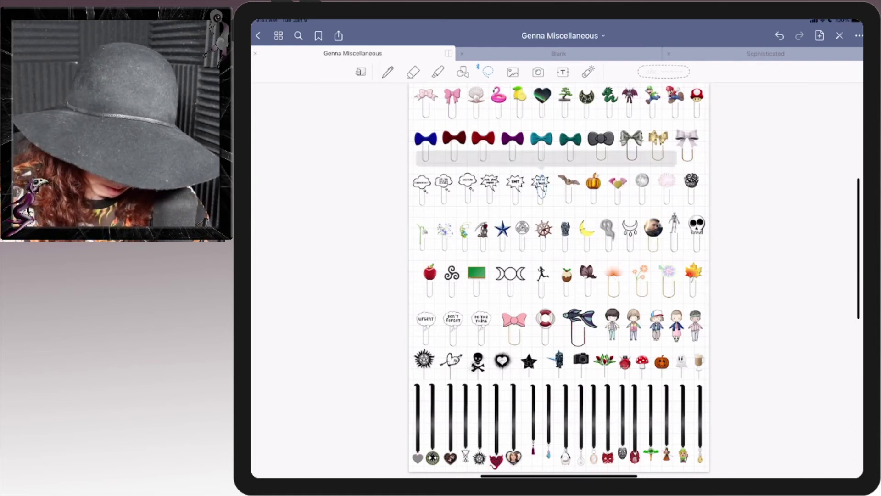
click(570, 141)
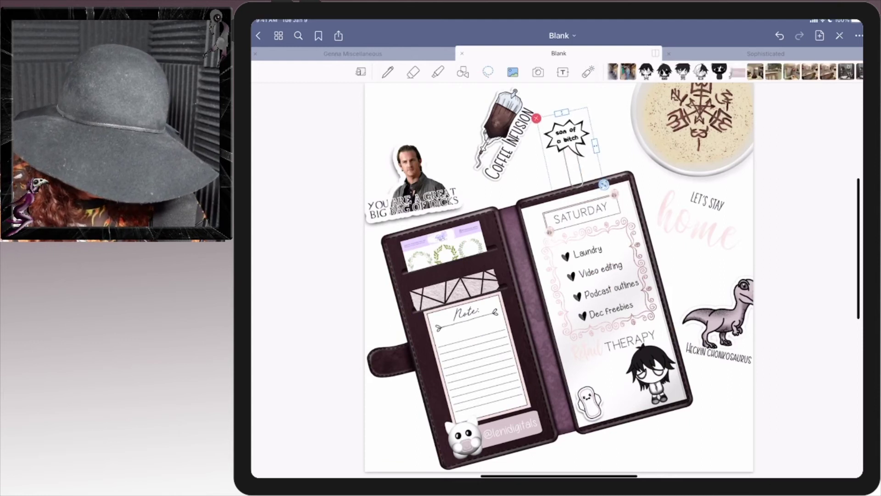
mouse_move(566, 138)
mouse_down()
mouse_move(482, 302)
mouse_move(473, 253)
mouse_up()
drag(507, 301, 503, 284)
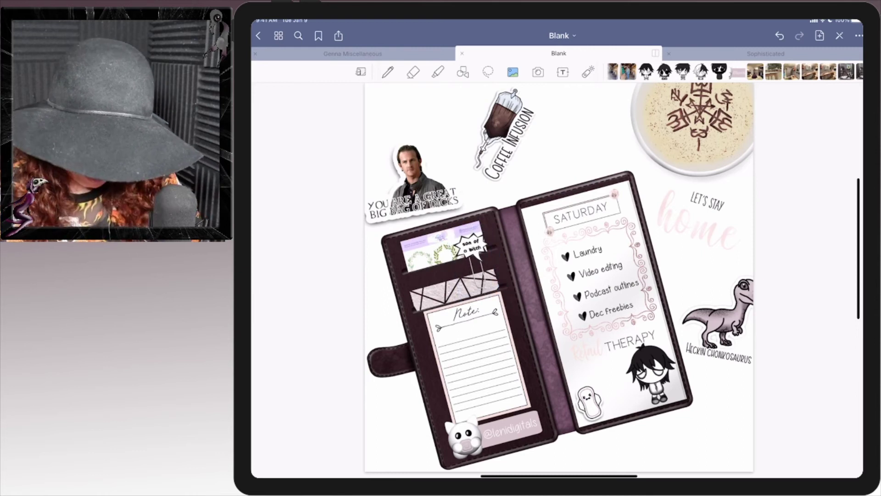
Copy the small safety-pin sticker from the Genna Miscellaneous sheet.
click(353, 54)
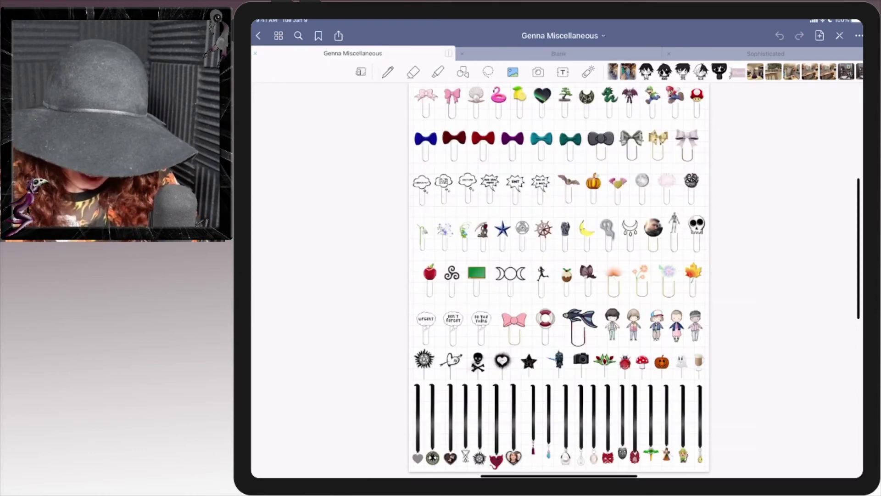
scroll(560, 275, right, 5)
scroll(559, 276, right, 5)
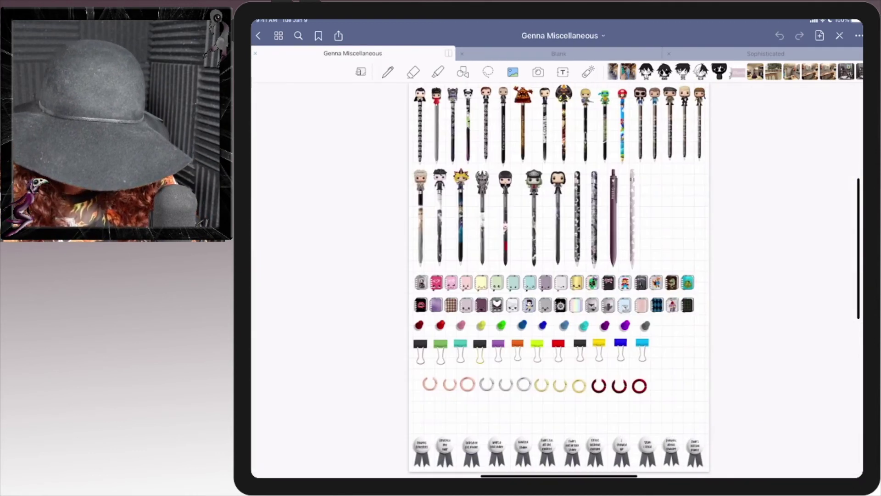
scroll(559, 275, right, 5)
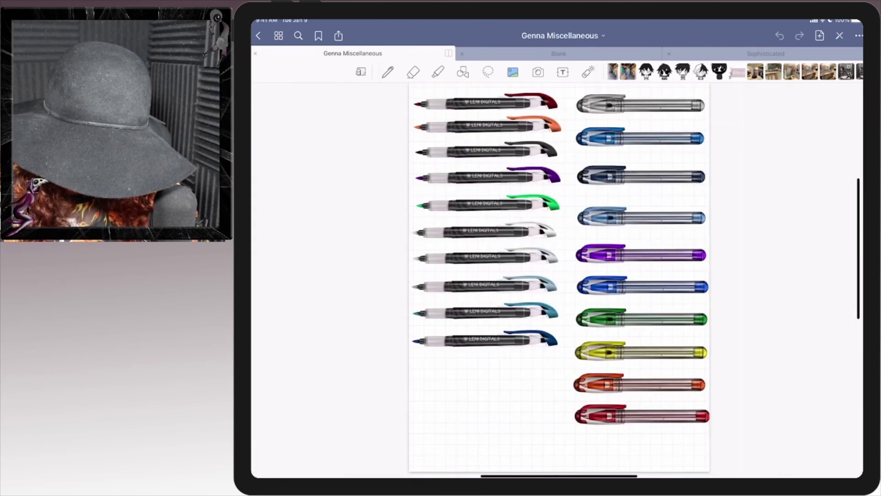
scroll(559, 276, right, 5)
scroll(559, 276, right, 5)
scroll(559, 276, right, 5)
scroll(560, 276, right, 5)
scroll(559, 275, right, 5)
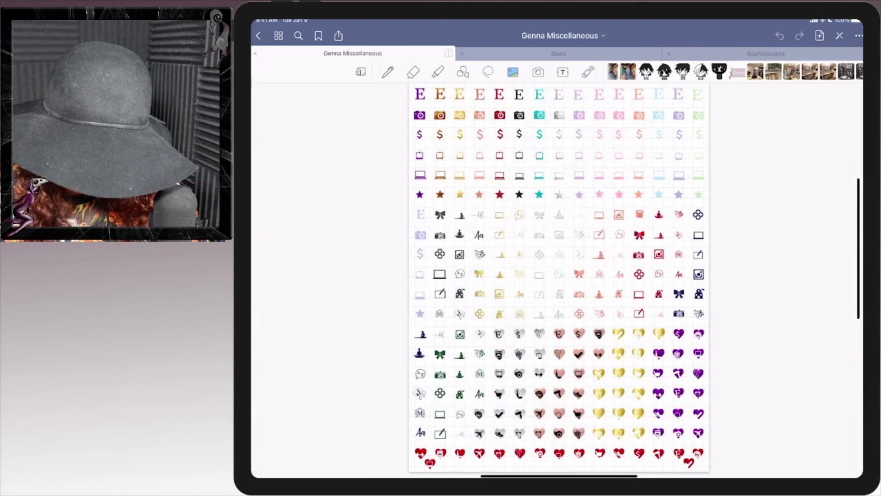
scroll(559, 276, right, 5)
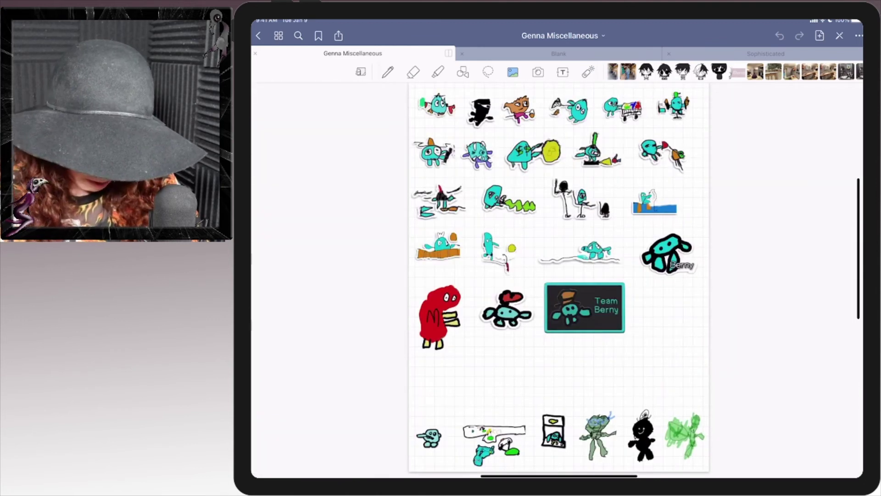
click(487, 71)
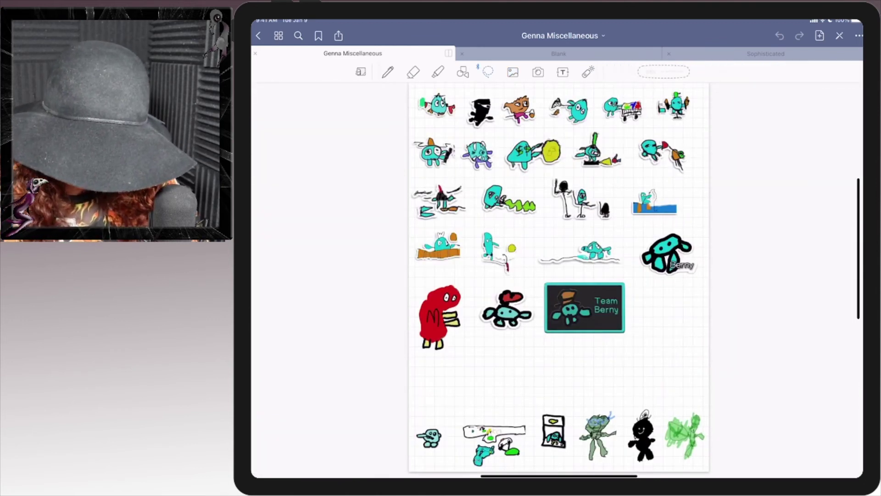
scroll(559, 276, right, 5)
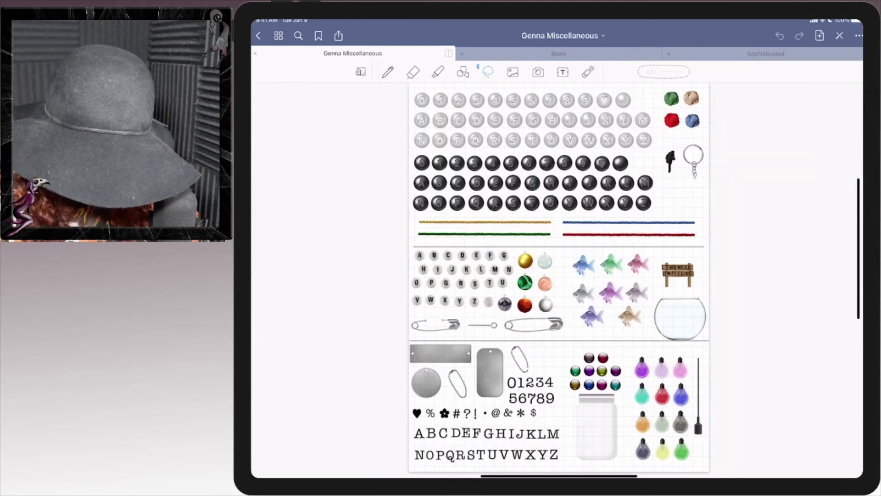
click(434, 324)
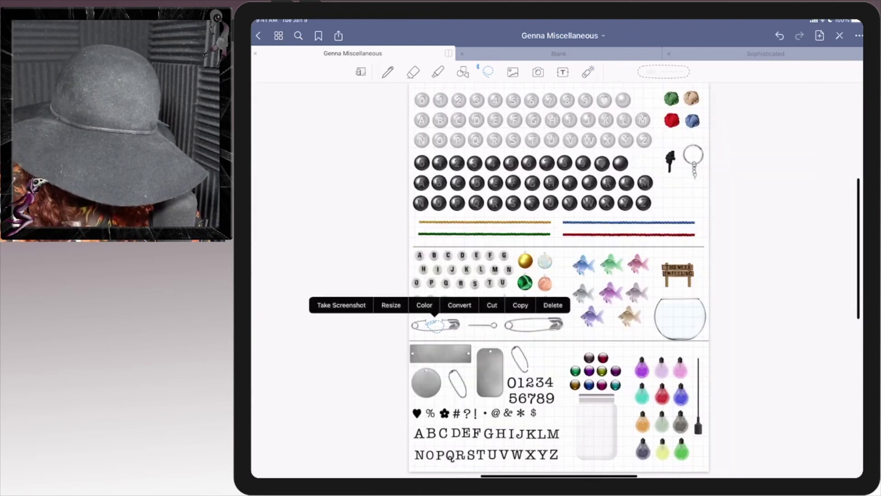
click(520, 305)
Paste the safety pin onto the top of the Note card, then start inserting an image.
click(558, 53)
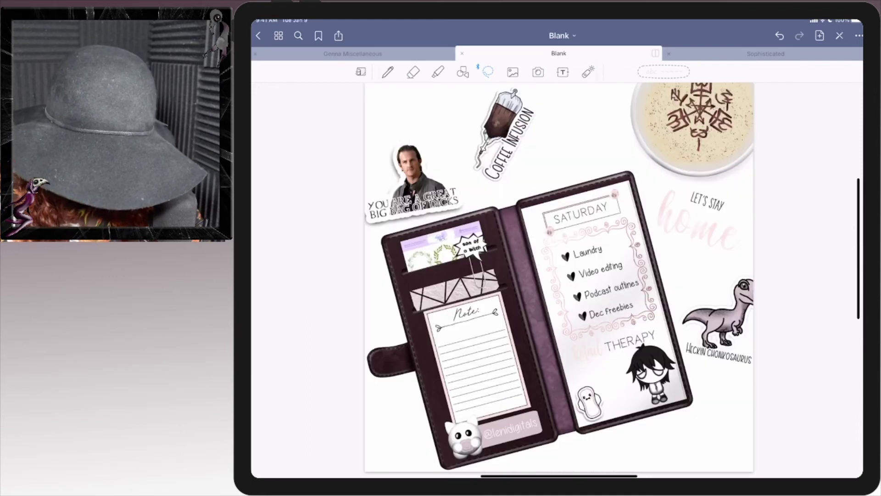
click(536, 175)
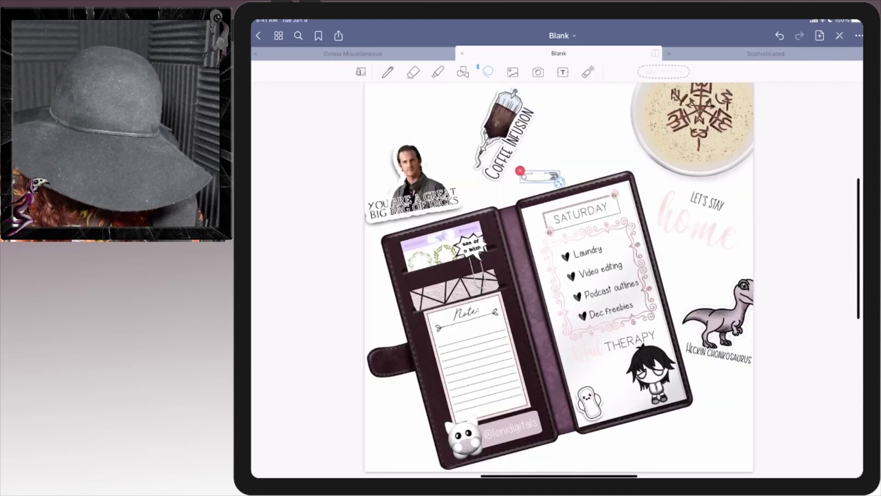
drag(527, 180, 468, 331)
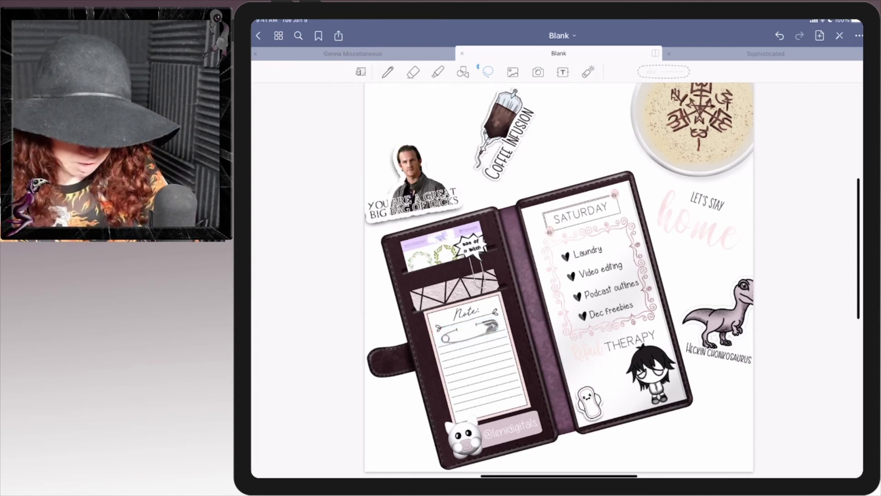
click(513, 72)
Browse Files to the Pink Punch pastel purple desk lamps kit folder.
click(514, 276)
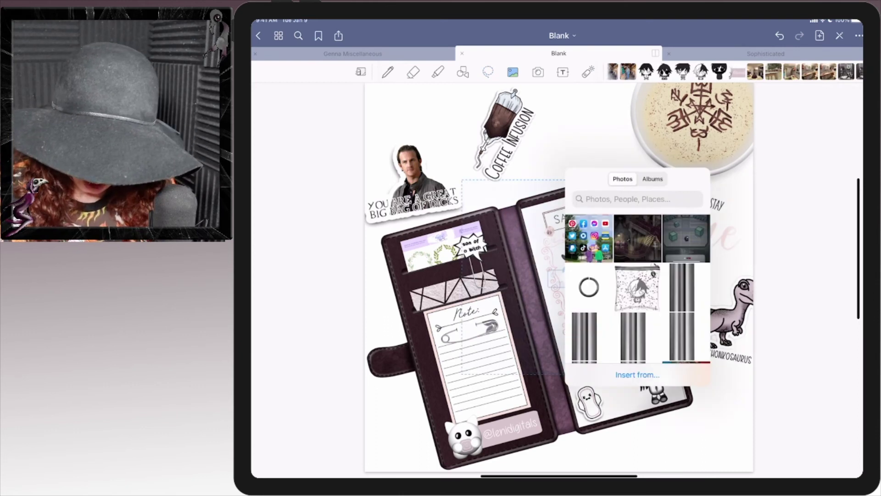
click(637, 375)
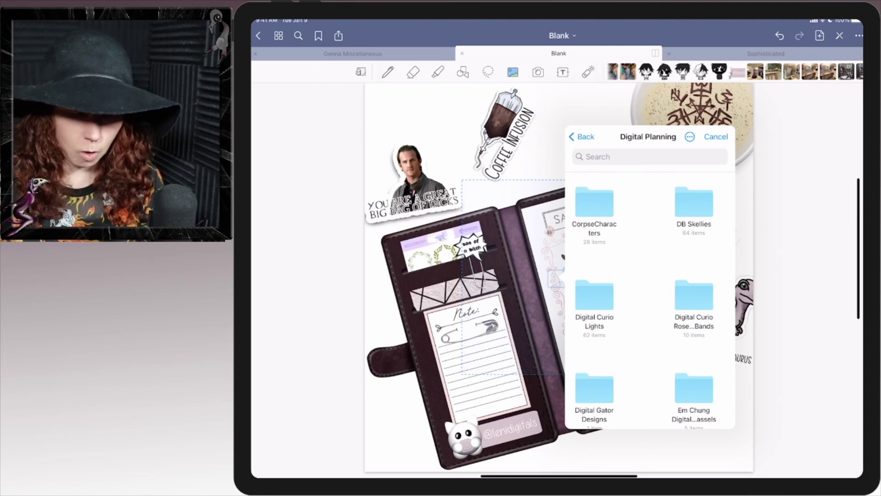
scroll(650, 289, down, 5)
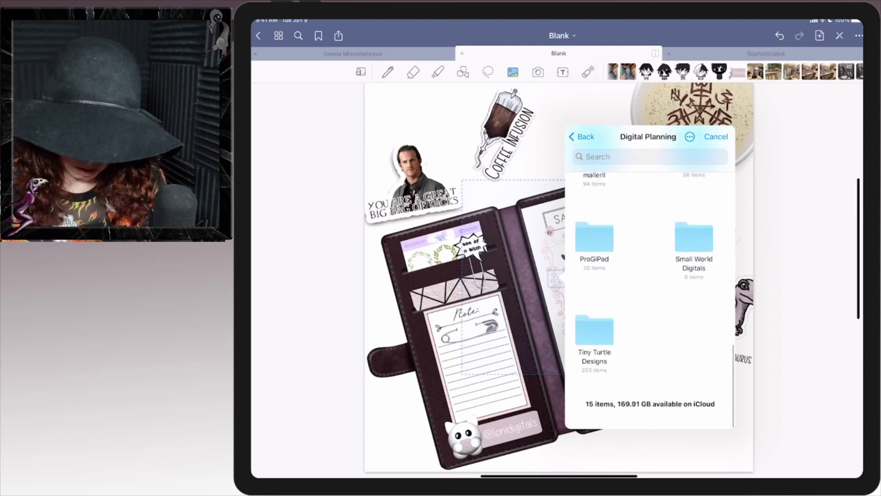
scroll(650, 289, up, 2)
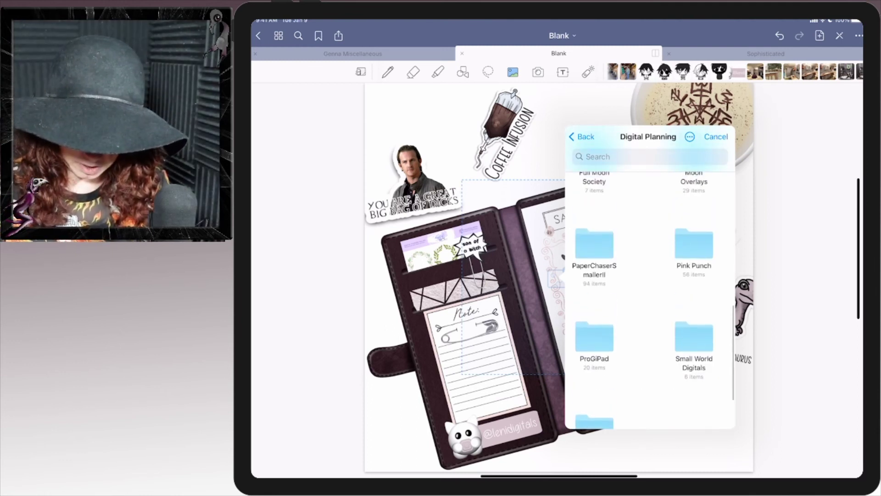
click(694, 245)
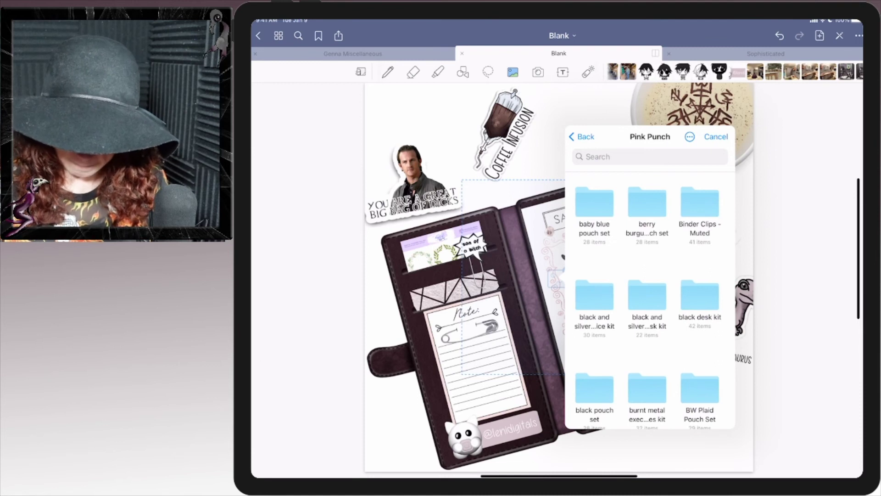
scroll(650, 289, down, 5)
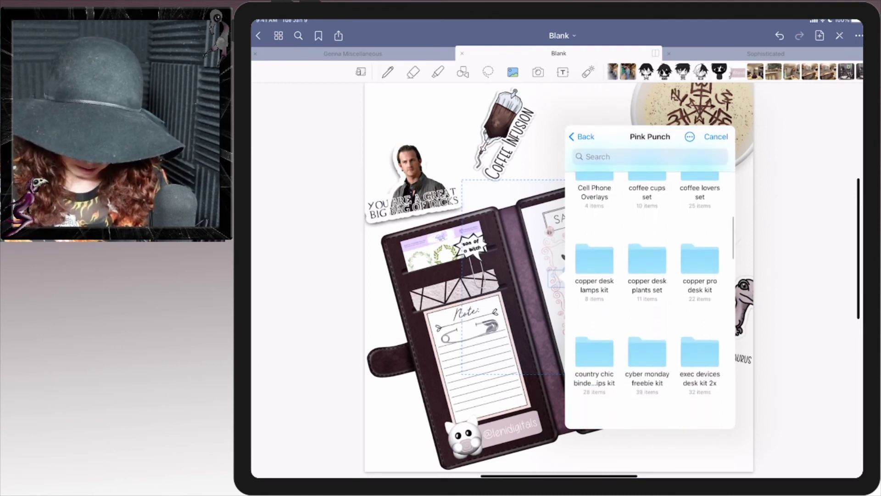
scroll(650, 289, down, 3)
scroll(650, 290, down, 5)
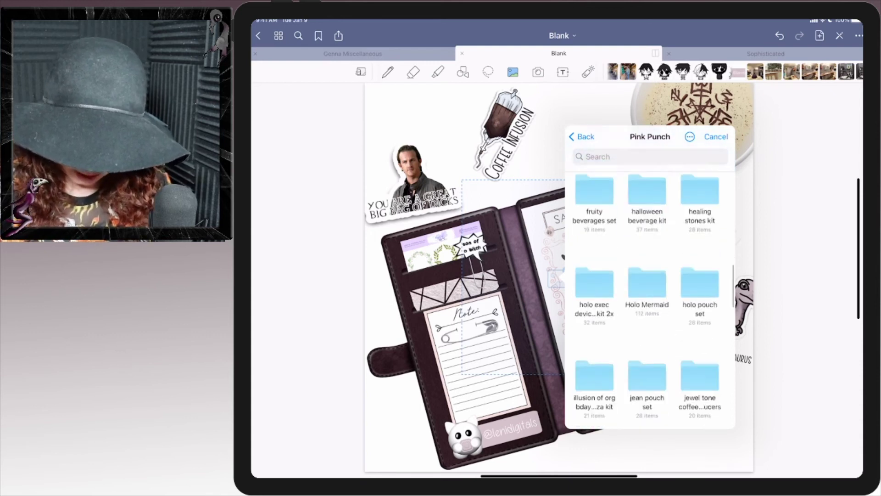
scroll(650, 290, down, 3)
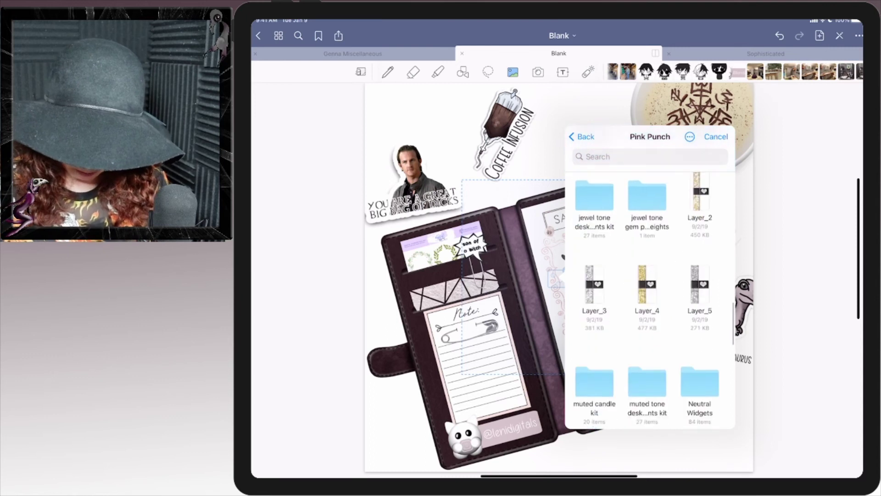
scroll(650, 290, down, 2)
scroll(651, 289, down, 5)
scroll(650, 290, down, 2)
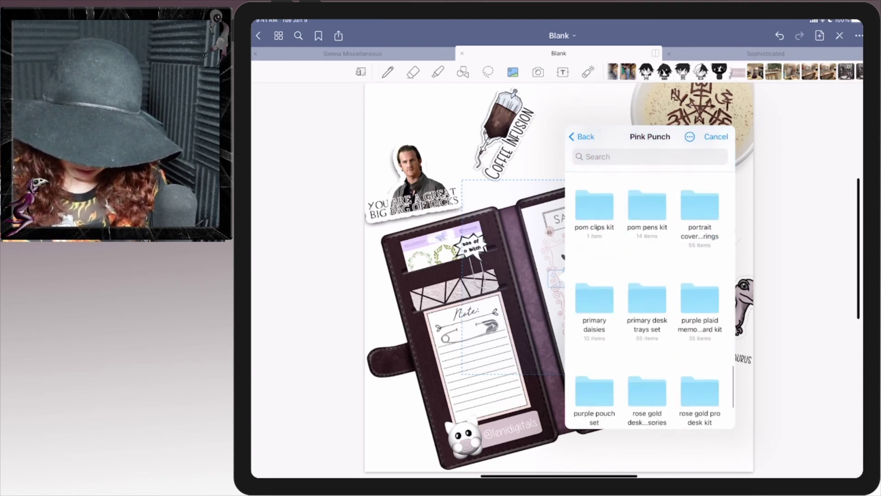
scroll(650, 290, down, 2)
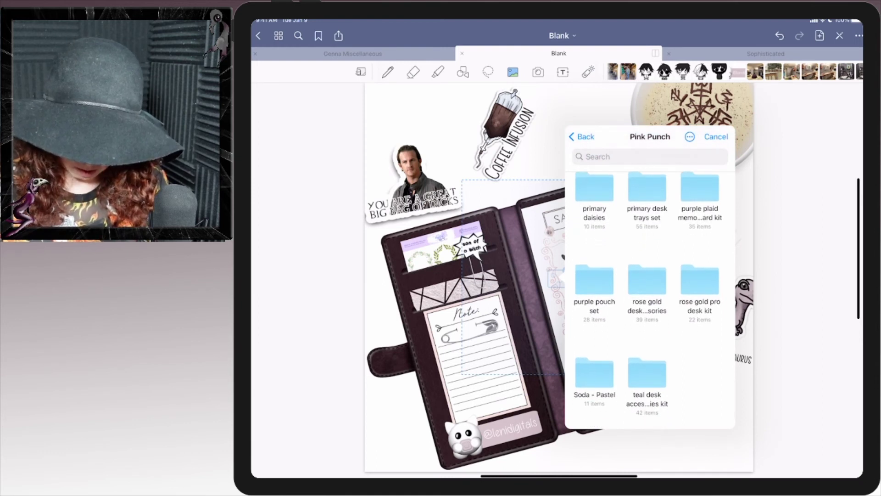
scroll(651, 289, up, 3)
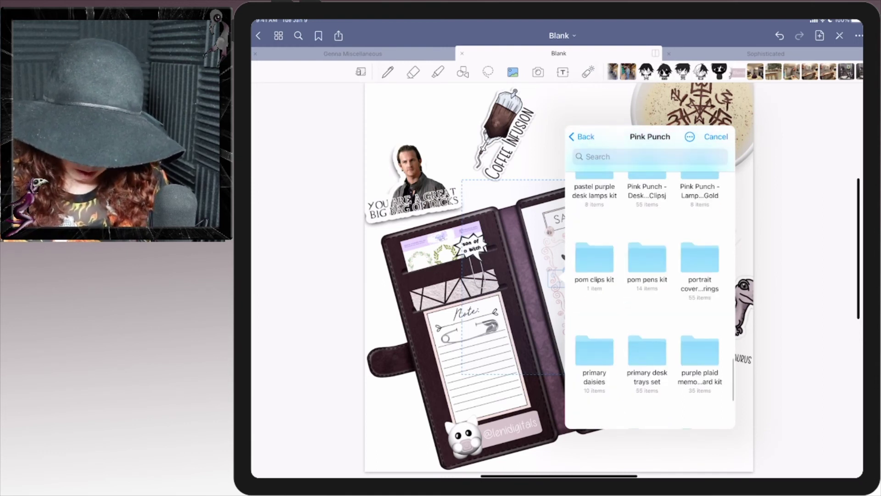
scroll(650, 289, up, 2)
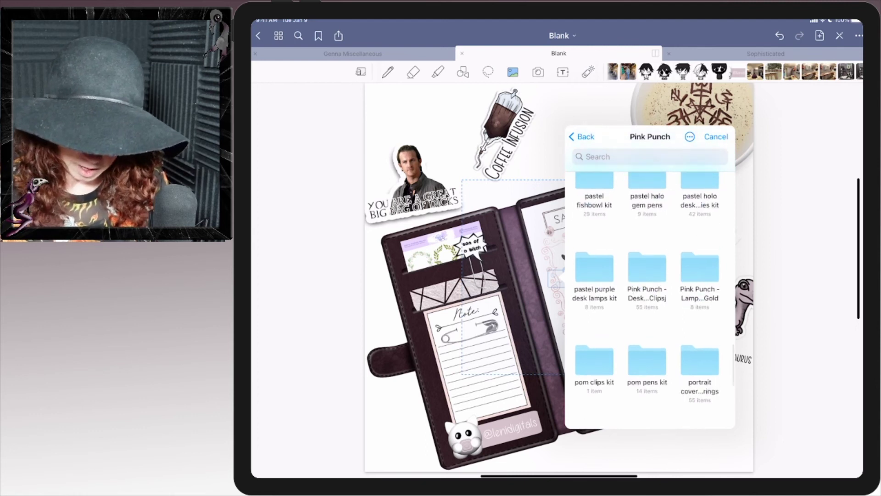
click(595, 273)
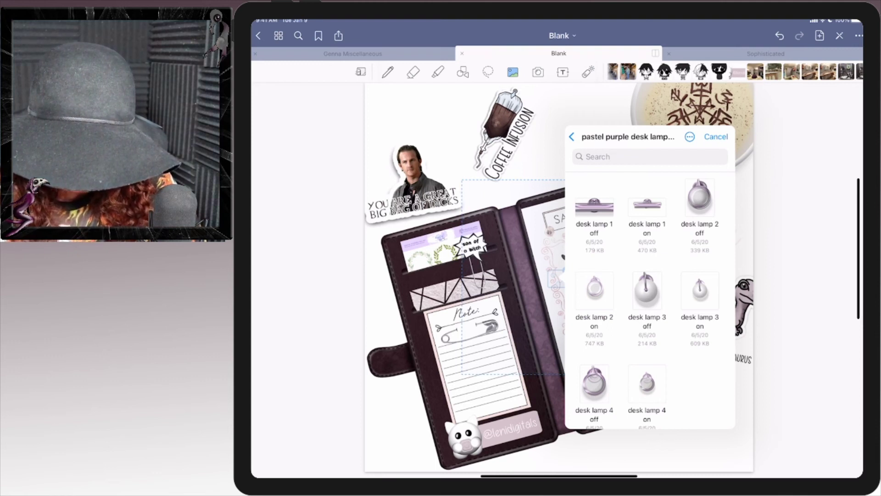
scroll(650, 290, down, 3)
scroll(650, 290, up, 3)
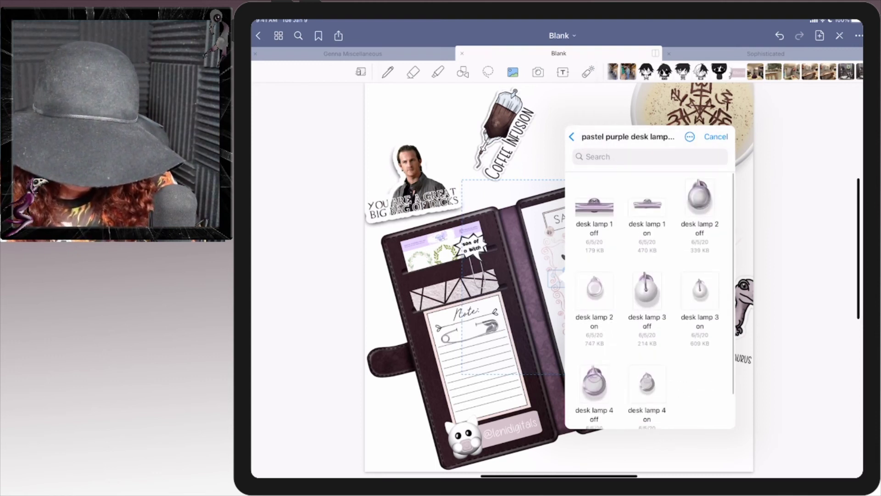
Insert a desk lamp, remove it, then insert a translucent lamp and move it around.
click(594, 289)
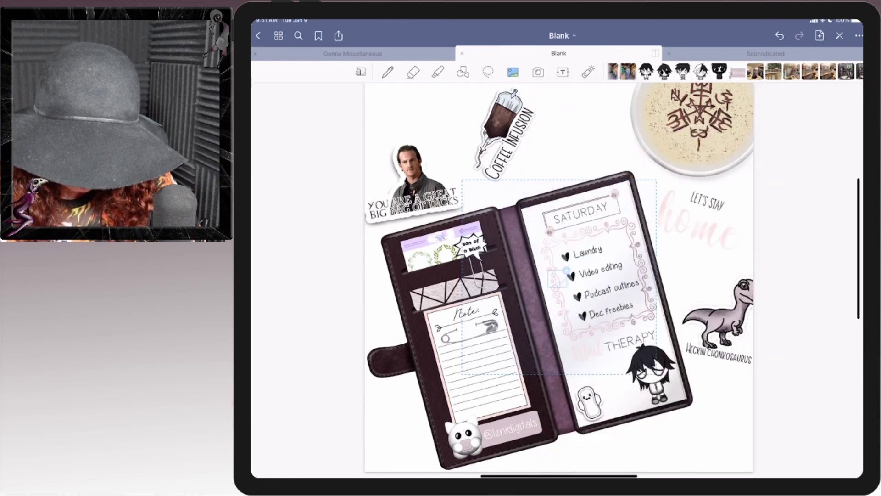
click(460, 179)
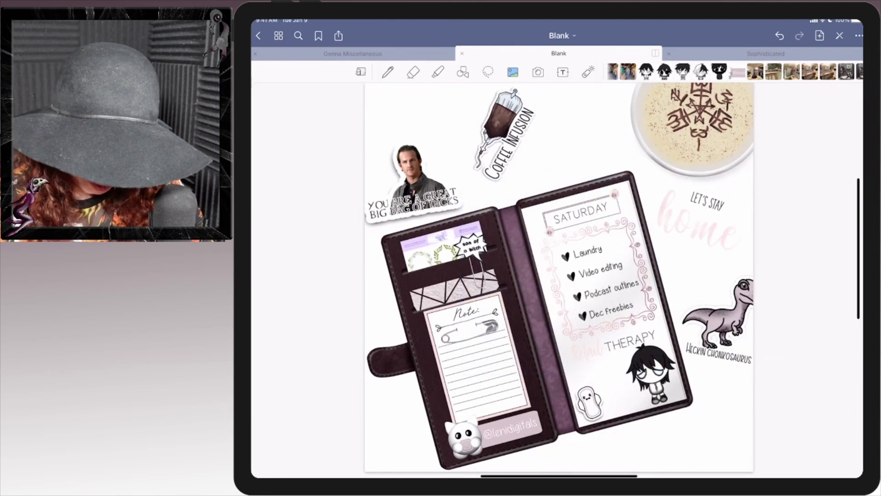
click(513, 276)
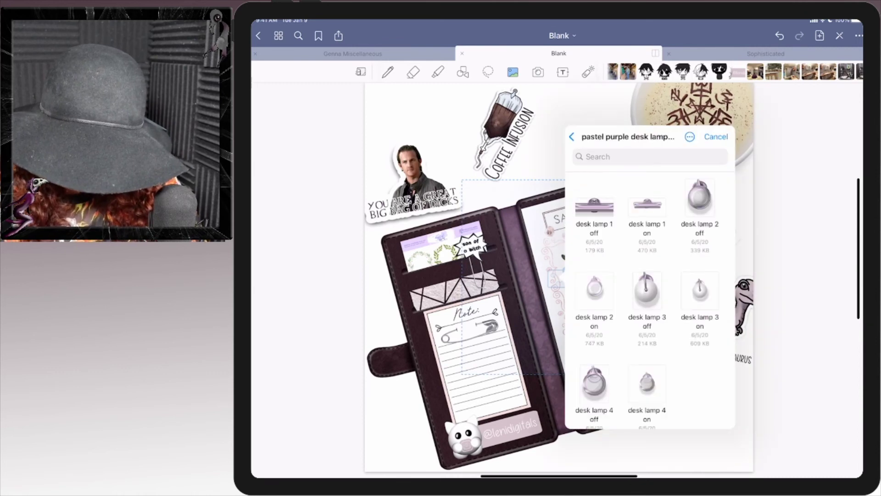
click(699, 289)
mouse_move(562, 269)
mouse_down()
mouse_move(448, 148)
mouse_move(452, 140)
mouse_up()
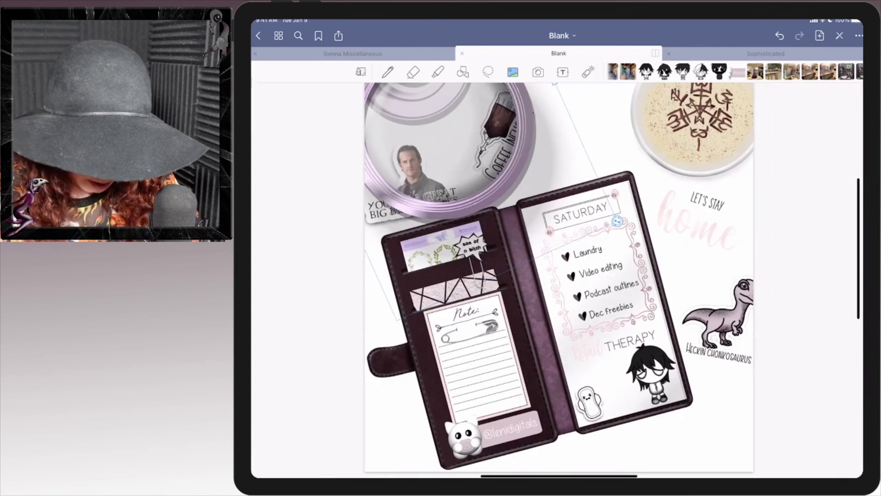
drag(452, 141, 500, 297)
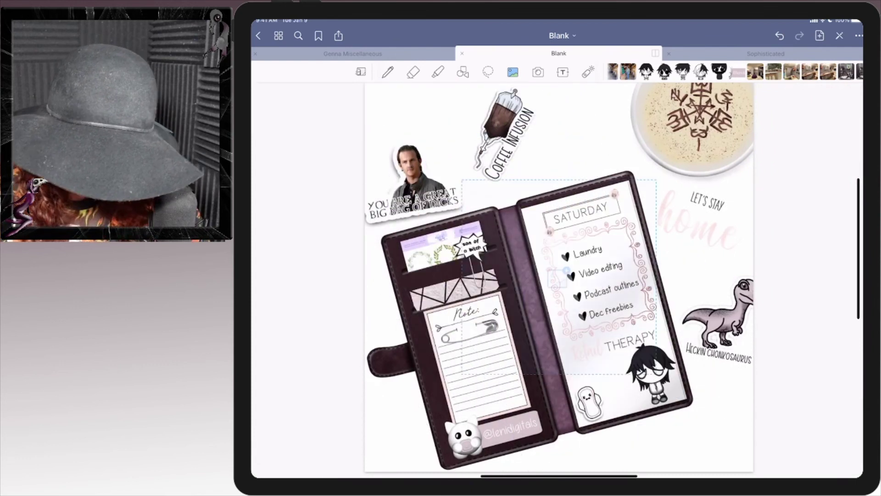
Insert the ring-shaped lamp from Files, enlarge and rotate it, and place it top-left.
click(638, 172)
click(635, 374)
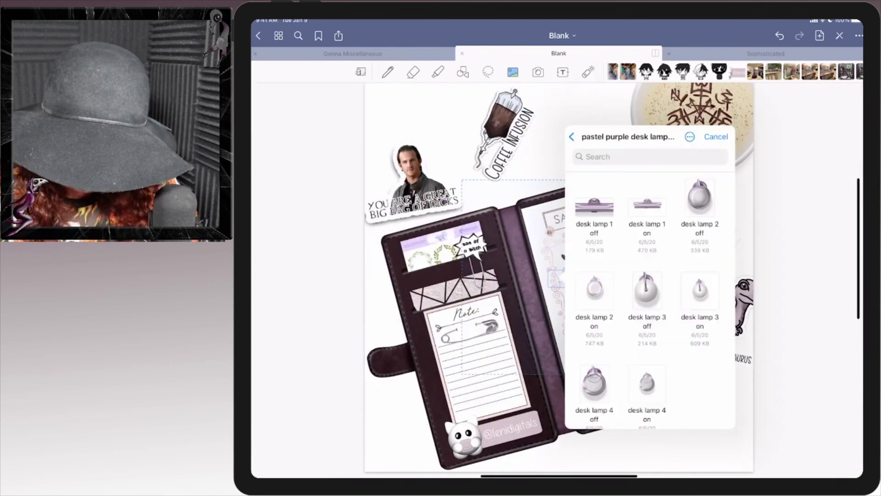
click(699, 200)
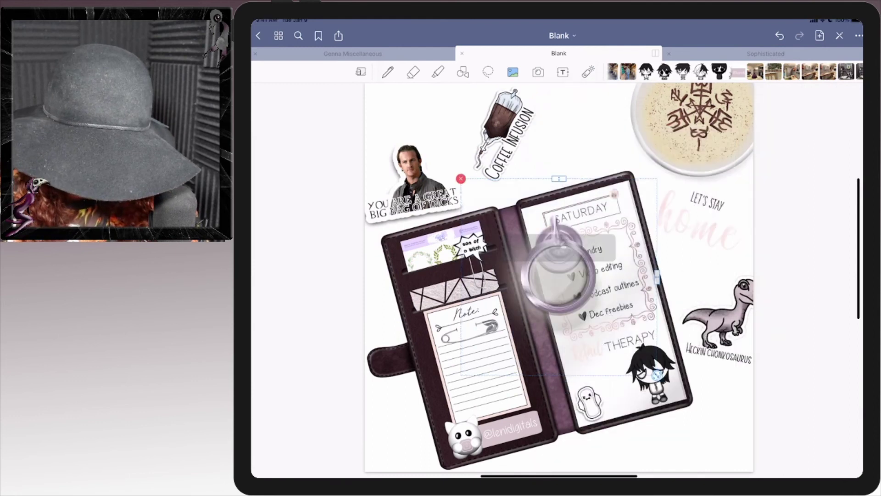
mouse_move(570, 255)
mouse_down()
mouse_move(502, 197)
mouse_move(489, 215)
mouse_up()
drag(586, 316, 731, 256)
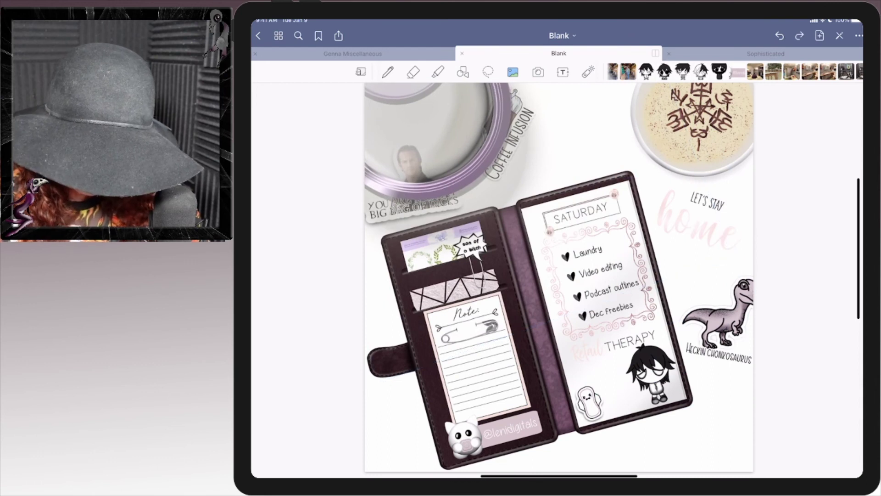
mouse_move(649, 216)
mouse_down()
mouse_move(433, 165)
mouse_move(441, 135)
mouse_move(444, 152)
mouse_up()
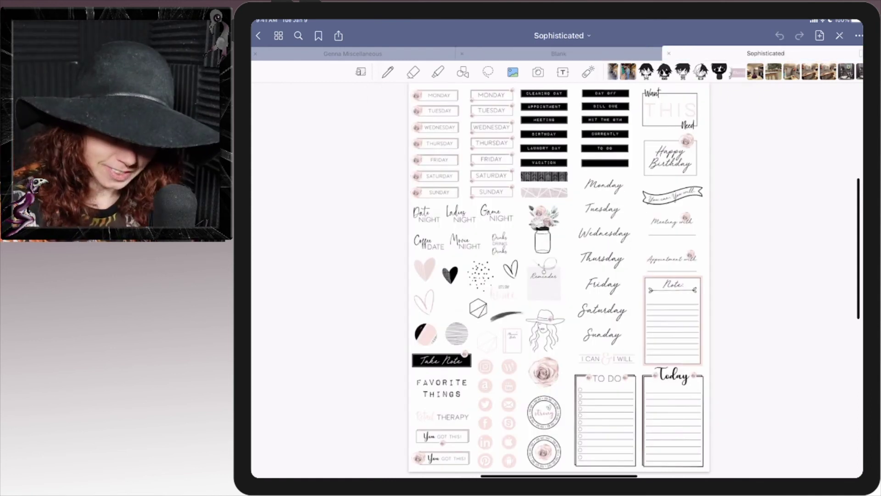
Copy the pink rose sticker from Sophisticated and paste it above the planner.
click(488, 72)
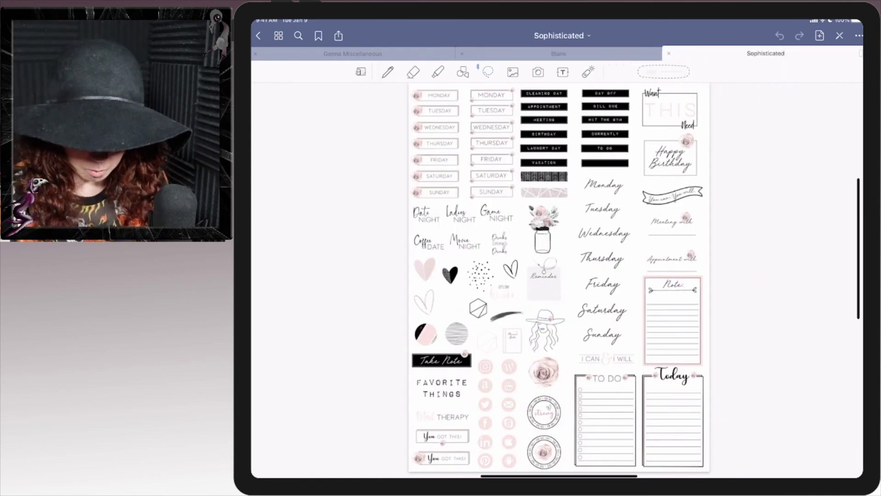
click(544, 372)
click(635, 344)
click(558, 53)
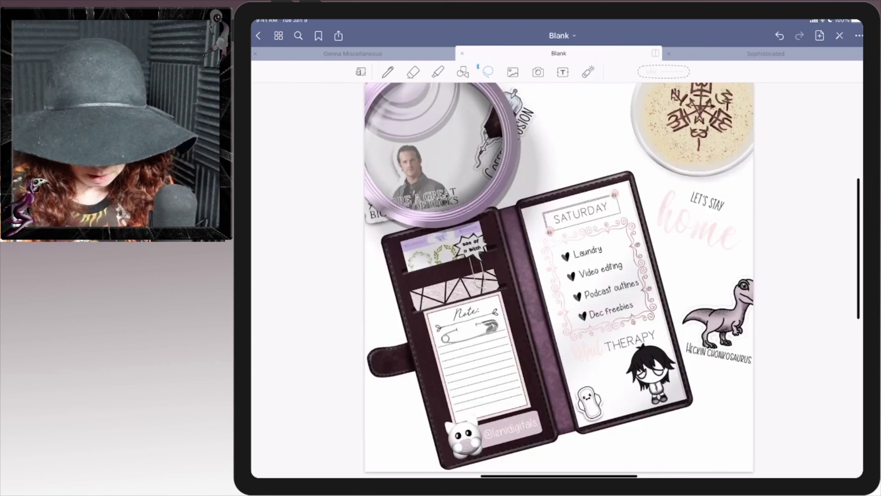
click(580, 144)
click(580, 129)
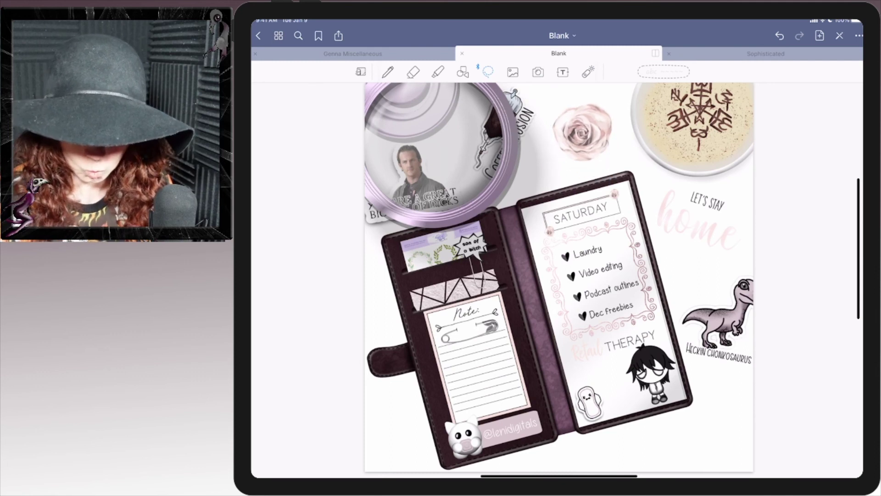
Copy the black dots sticker, place it at the page's bottom right, then open Miscellaneous.
click(766, 53)
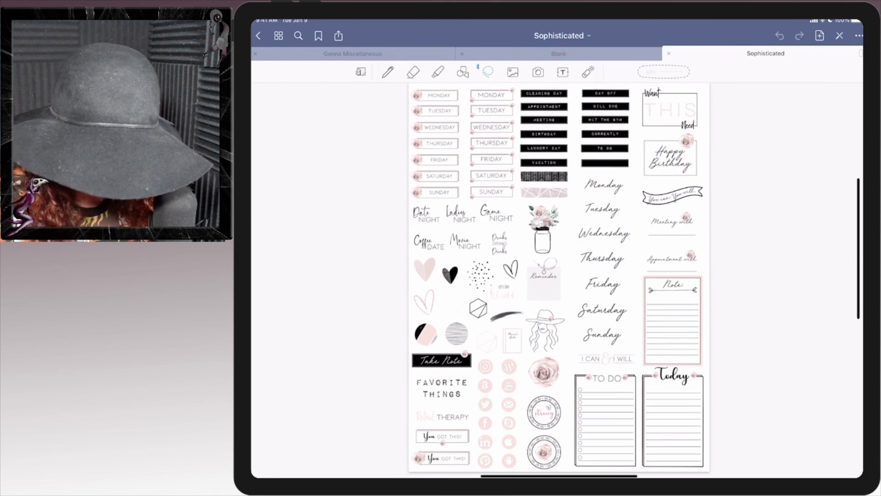
drag(481, 259, 482, 260)
click(480, 275)
click(555, 251)
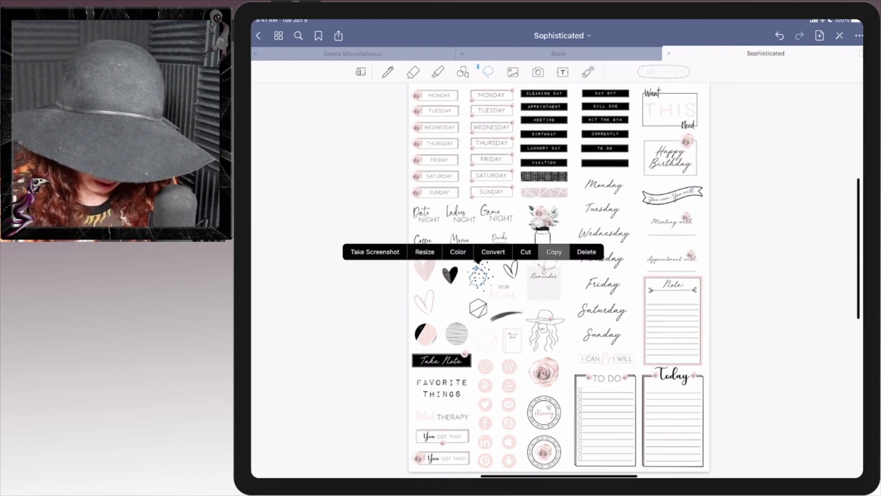
click(558, 53)
click(689, 275)
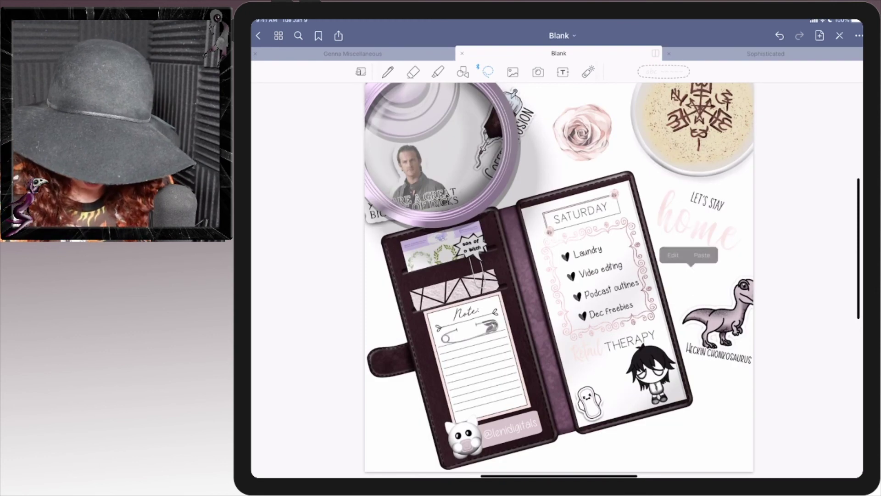
click(689, 257)
drag(620, 227, 636, 475)
click(310, 310)
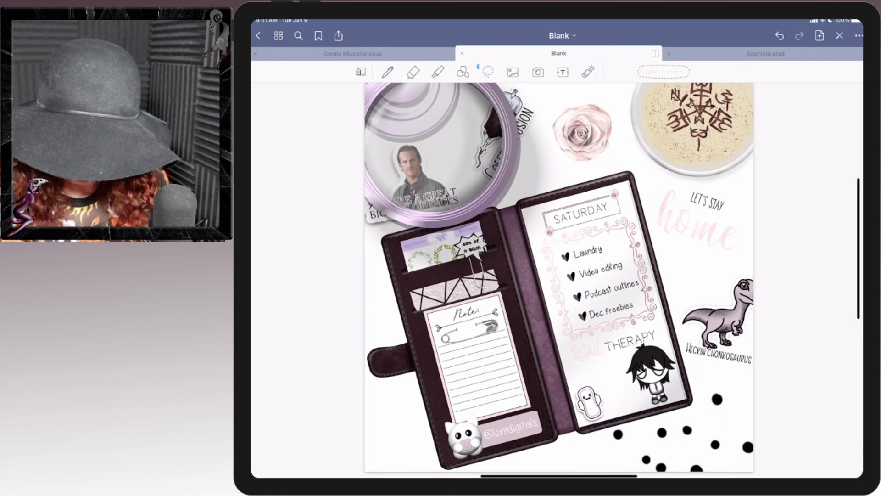
scroll(559, 277, down, 3)
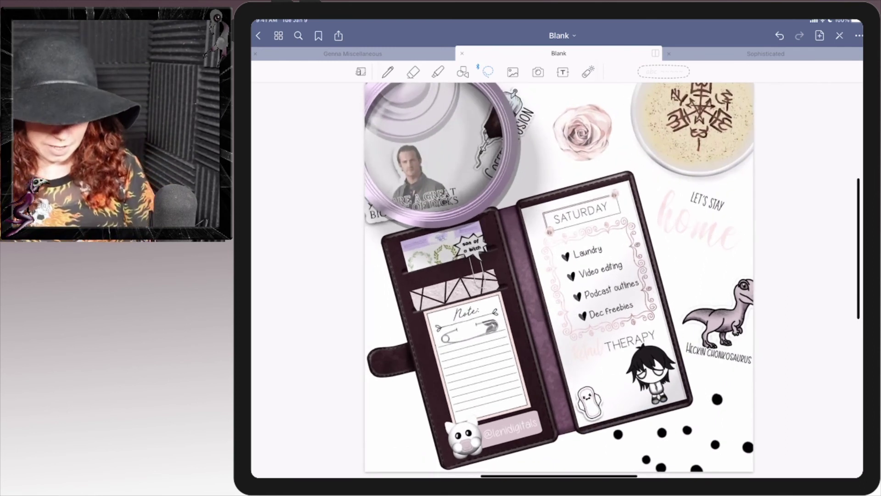
click(352, 53)
Copy a black Leni Digitals pen sticker from the notebook's pens page.
click(278, 35)
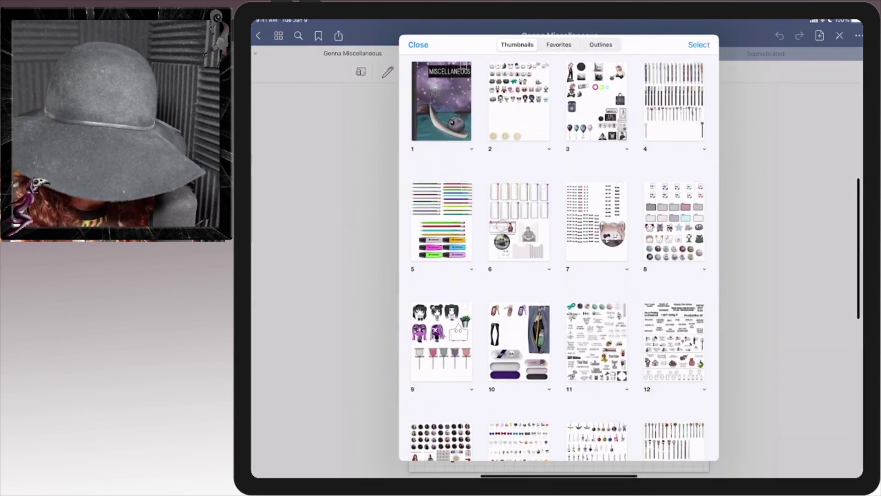
scroll(558, 258, down, 5)
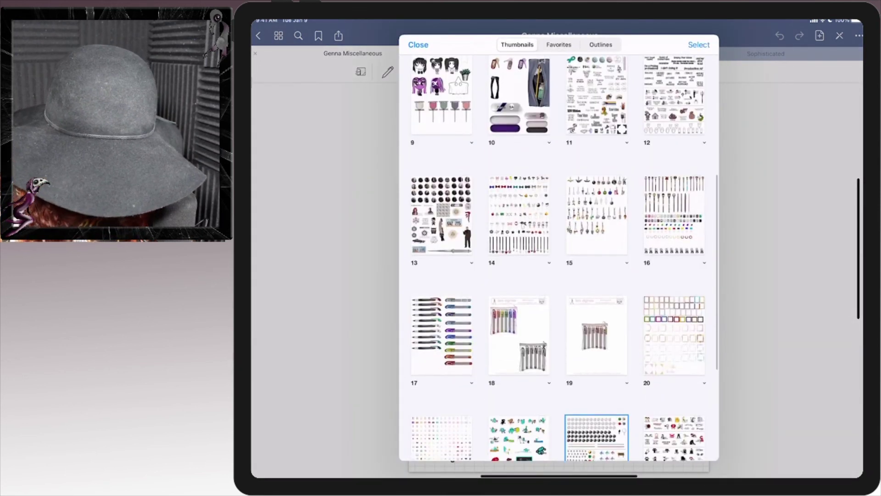
click(441, 334)
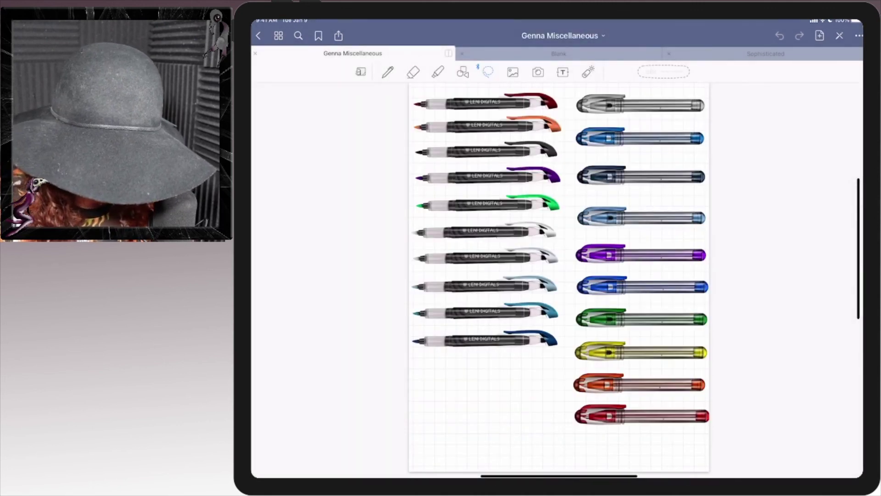
click(486, 230)
click(613, 210)
Paste the pen into Blank, rotated upright, enlarged and stretched along the centre spine.
click(559, 53)
click(559, 174)
click(572, 158)
click(513, 71)
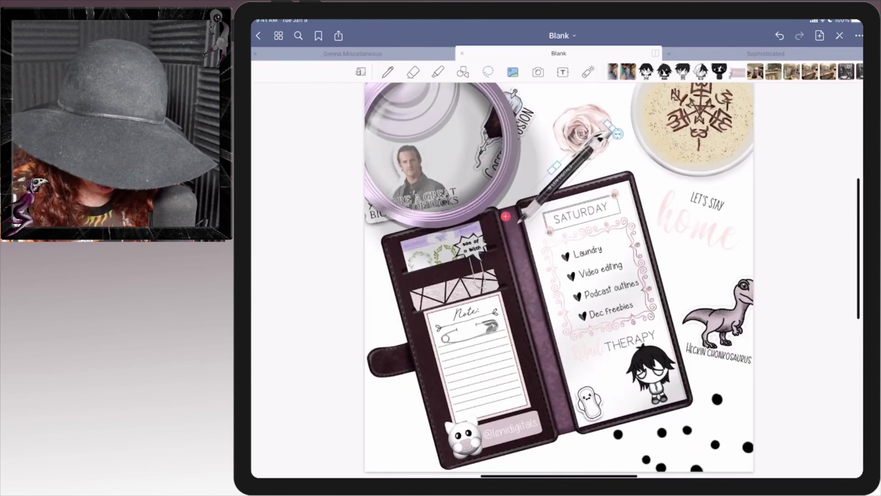
drag(605, 180, 563, 103)
drag(560, 206, 537, 338)
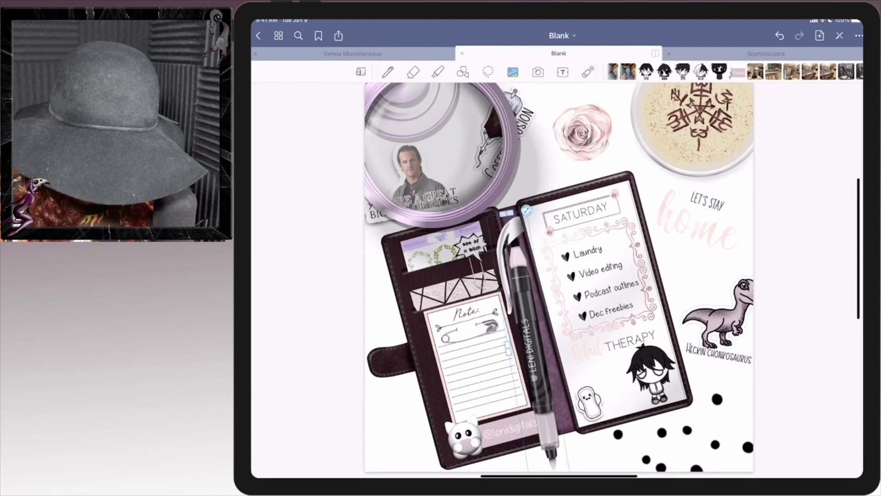
mouse_move(535, 232)
mouse_down()
mouse_move(527, 195)
mouse_move(518, 204)
mouse_up()
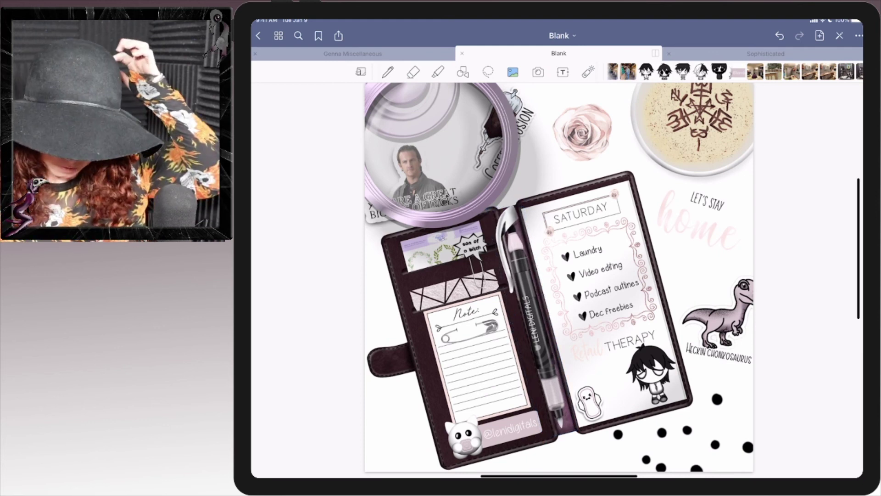